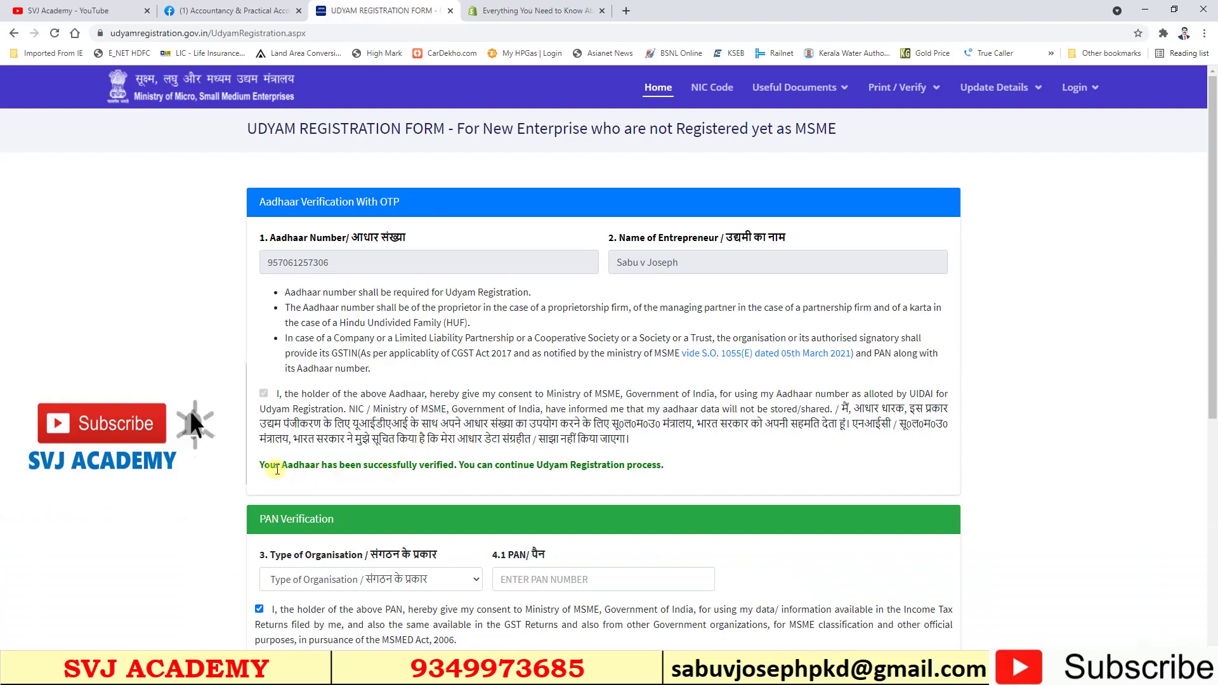
Set the type of organisation to Proprietary, enter the PAN number and validate it.
{"action": "left_click_drag", "start_coordinate": [270, 466], "coordinate": [490, 467]}
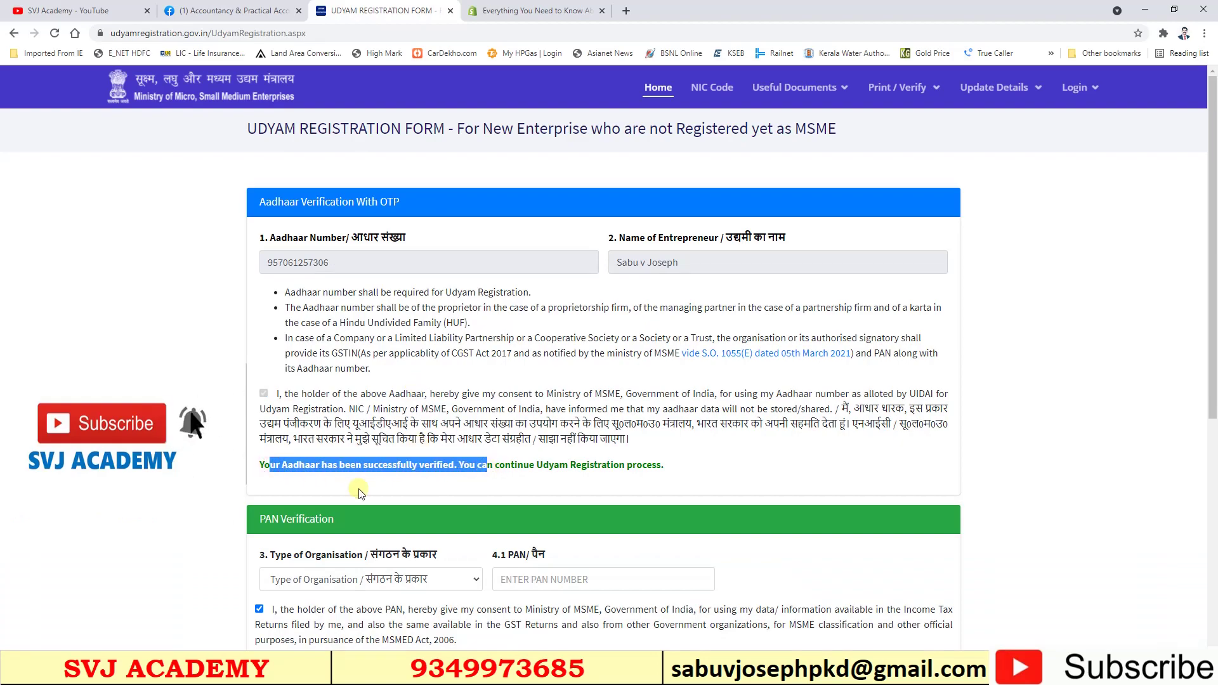
{"action": "scroll", "coordinate": [358, 489], "scroll_direction": "down", "scroll_amount": 3}
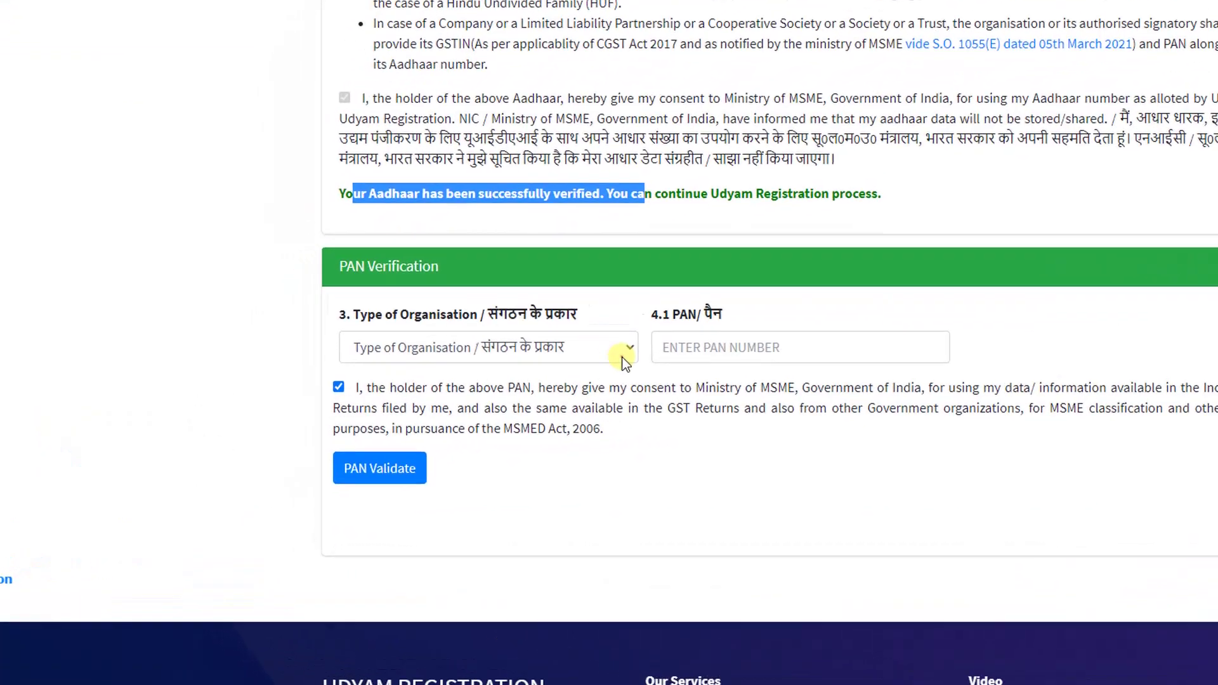
{"action": "left_click", "coordinate": [512, 380]}
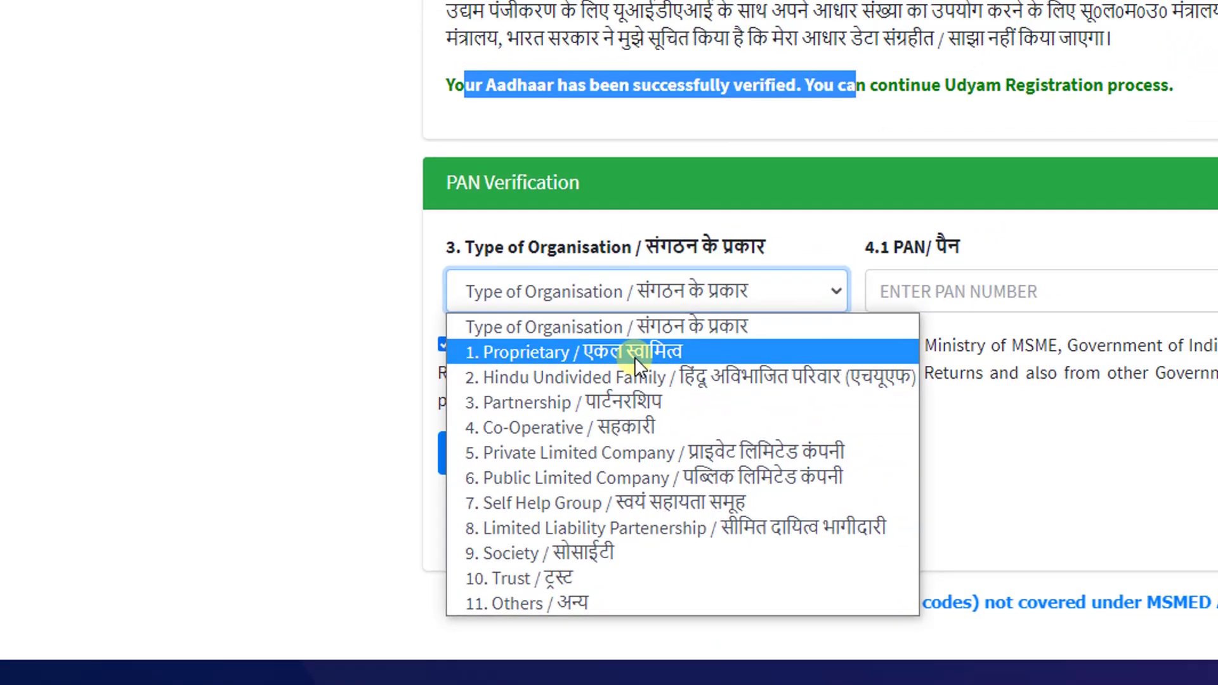
{"action": "left_click", "coordinate": [635, 353]}
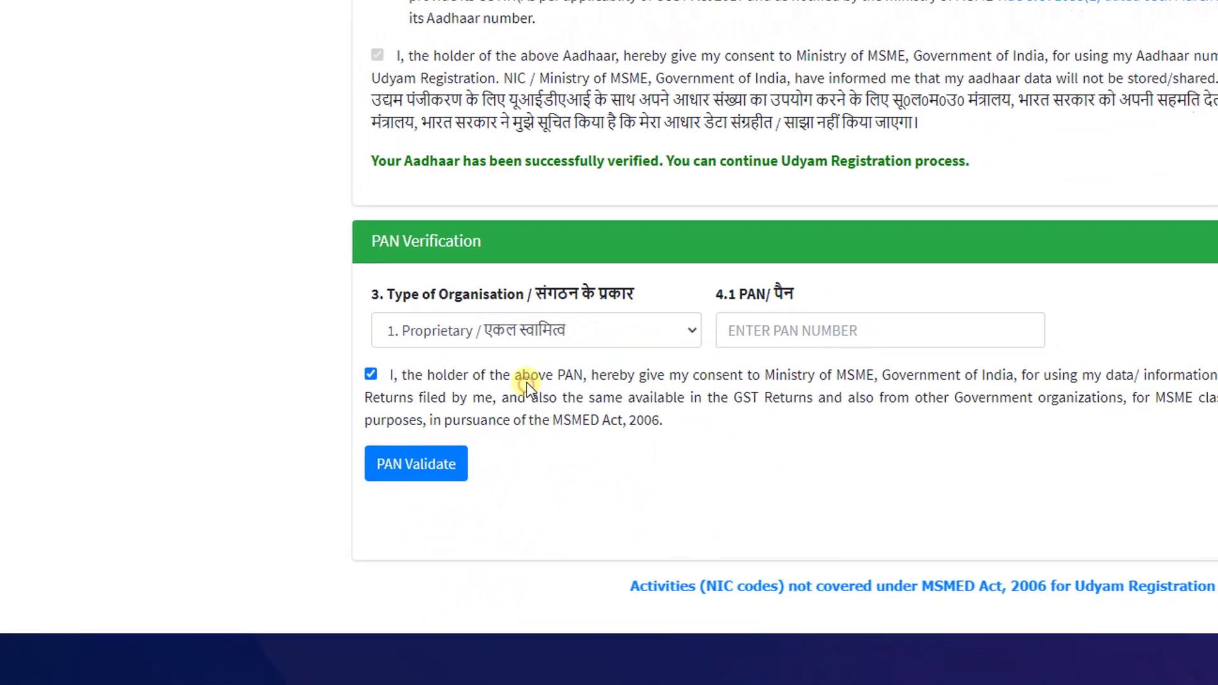
{"action": "left_click", "coordinate": [1015, 295]}
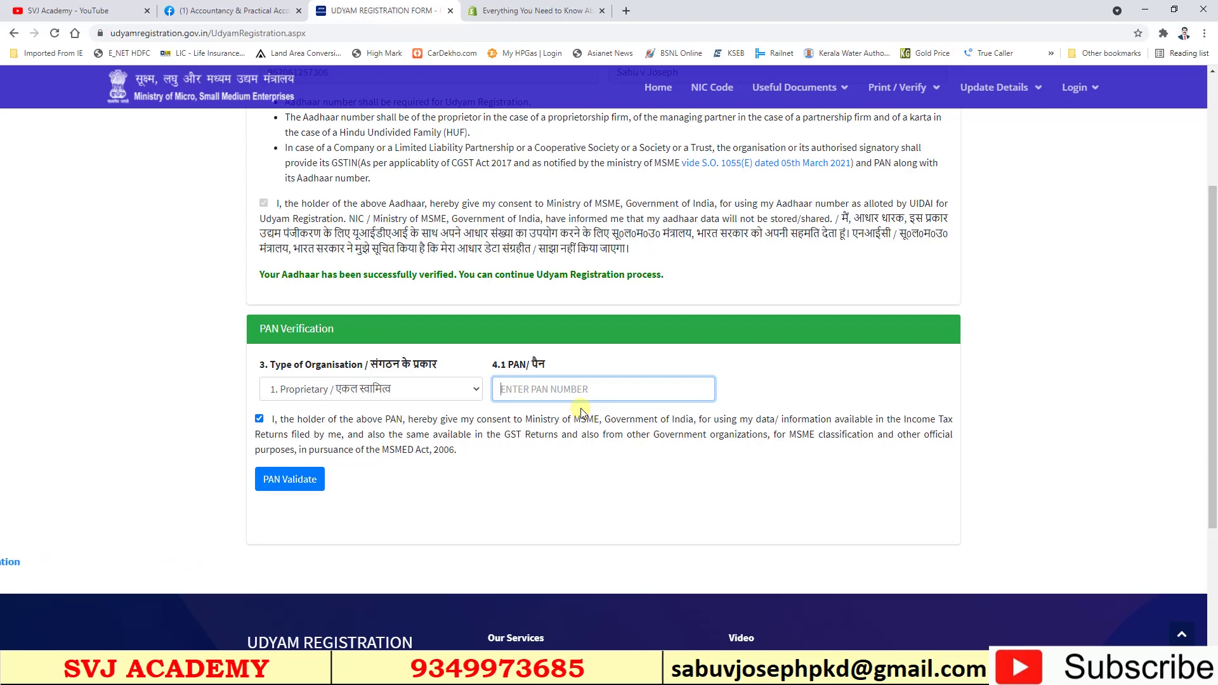
{"action": "left_click", "coordinate": [289, 479]}
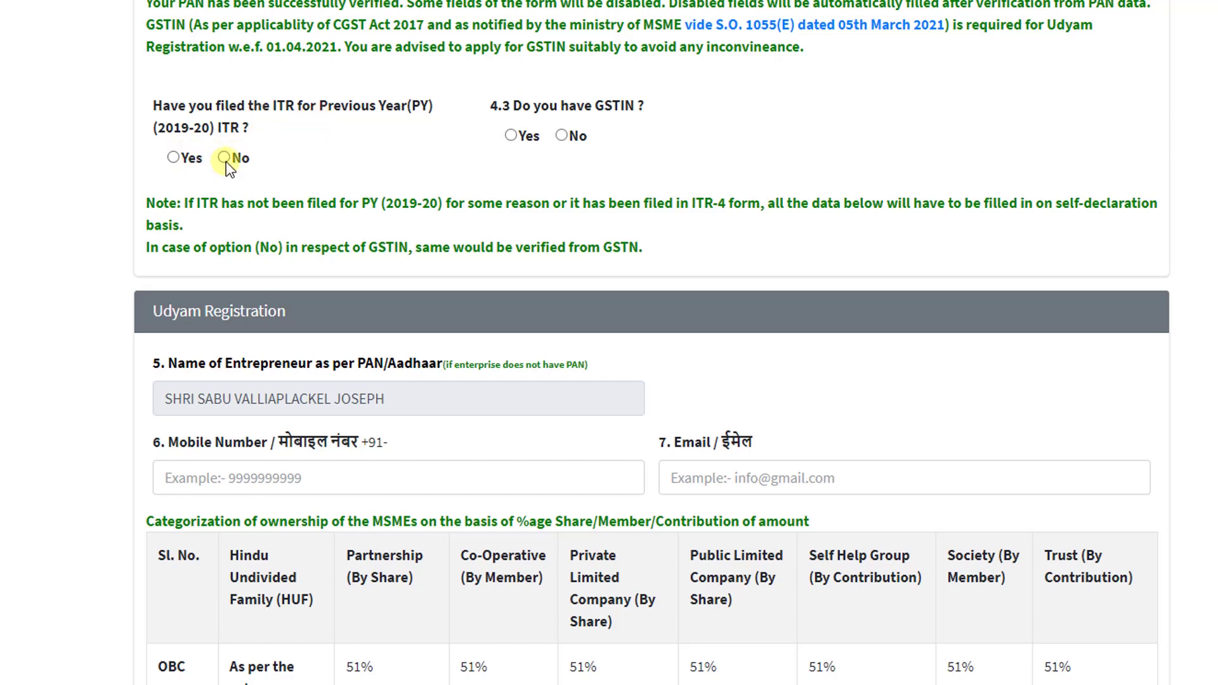
Declare the 2019-20 ITR as filed with type ITR-4, and answer Yes to having a GSTIN.
{"action": "left_click", "coordinate": [173, 158]}
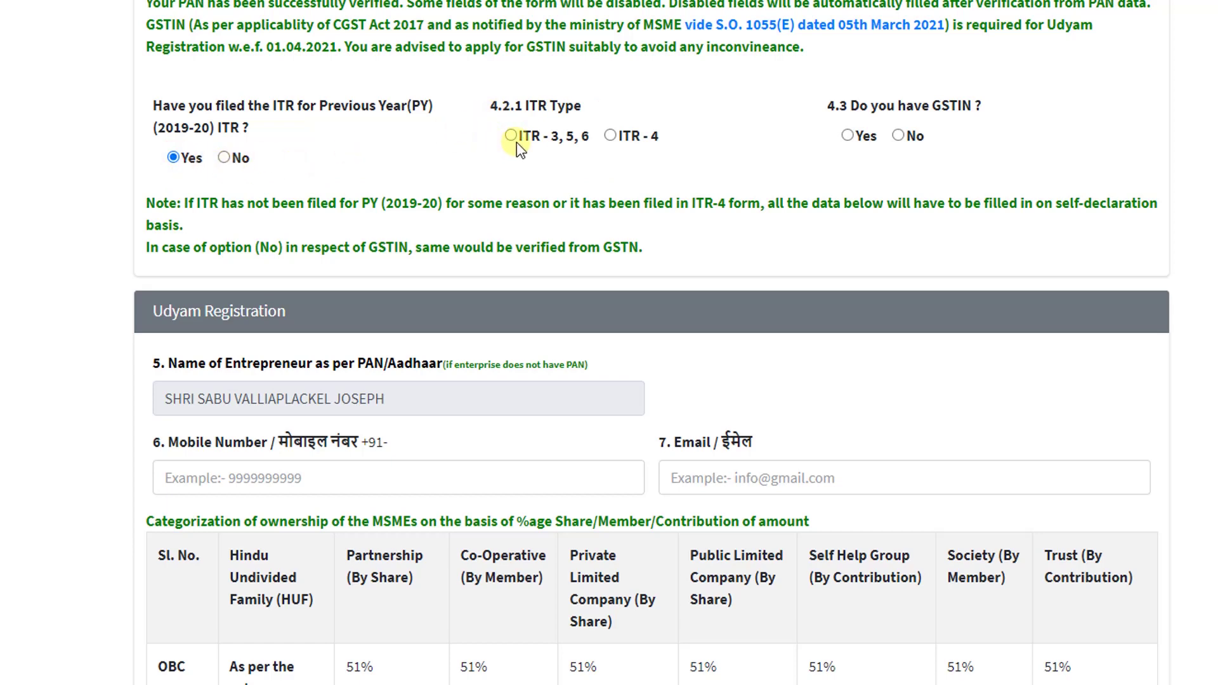
{"action": "left_click", "coordinate": [610, 136]}
{"action": "left_click", "coordinate": [848, 135]}
Set the social category to General, the gender to Male and Specially Abled to No.
{"action": "scroll", "coordinate": [298, 91], "scroll_direction": "down", "scroll_amount": 4}
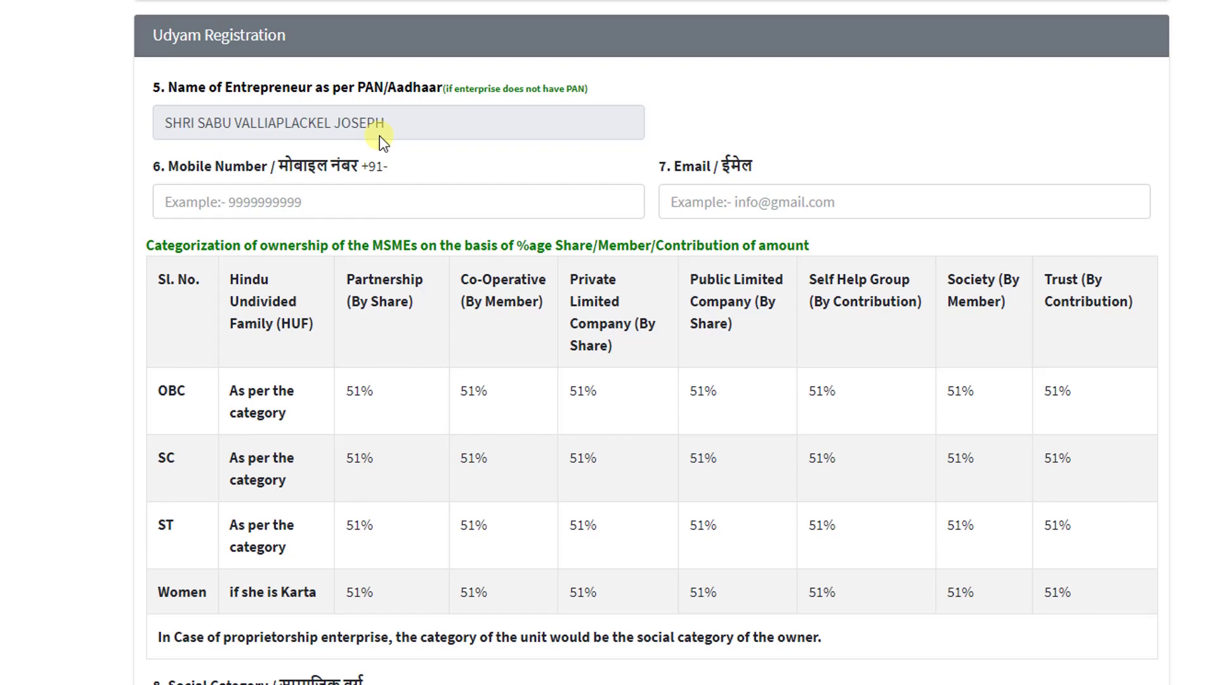
{"action": "scroll", "coordinate": [379, 136], "scroll_direction": "down", "scroll_amount": 3}
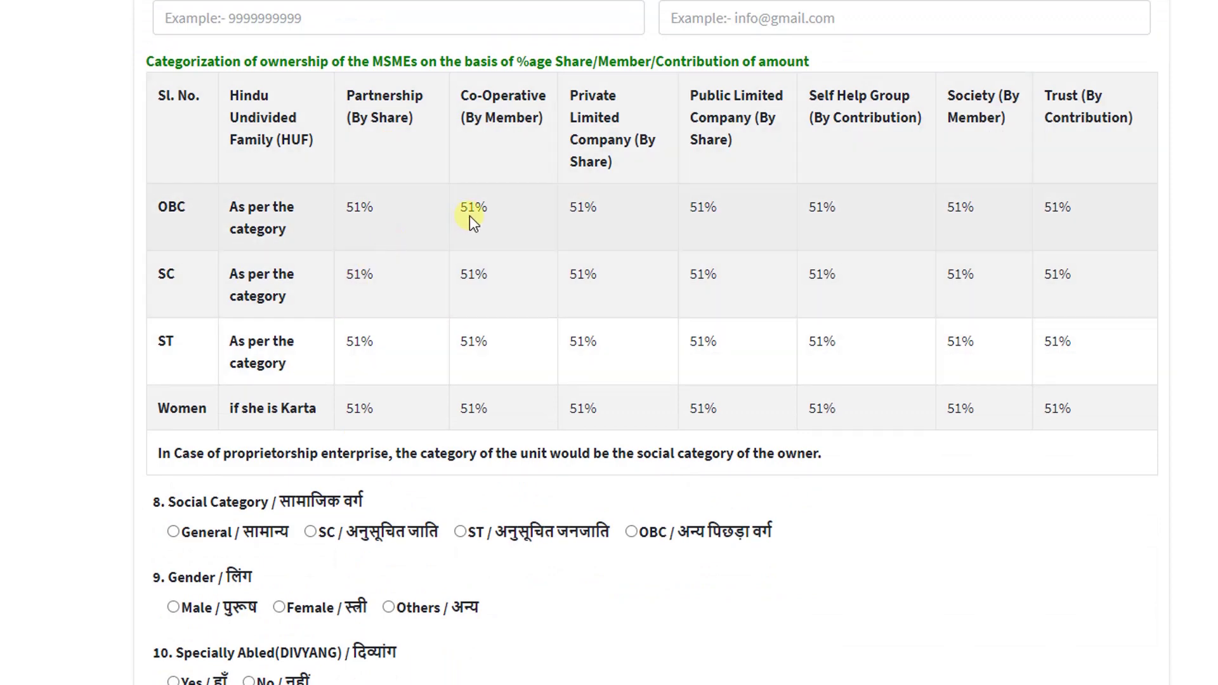
{"action": "scroll", "coordinate": [470, 216], "scroll_direction": "down", "scroll_amount": 4}
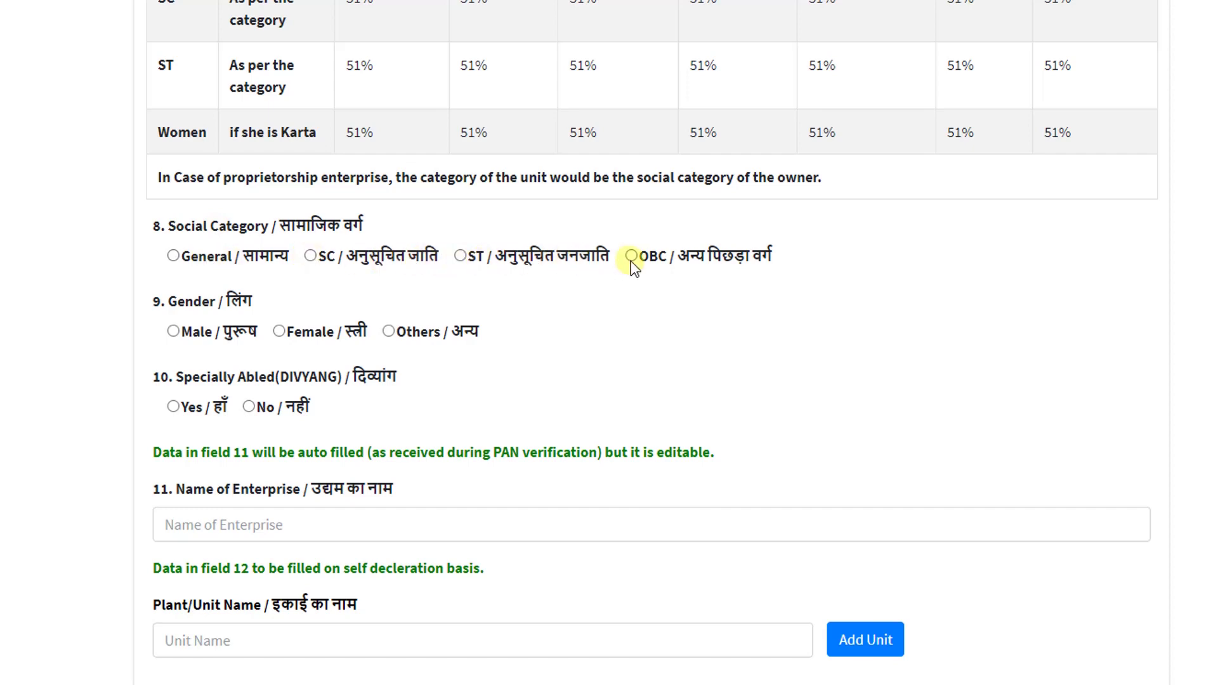
{"action": "left_click", "coordinate": [173, 256]}
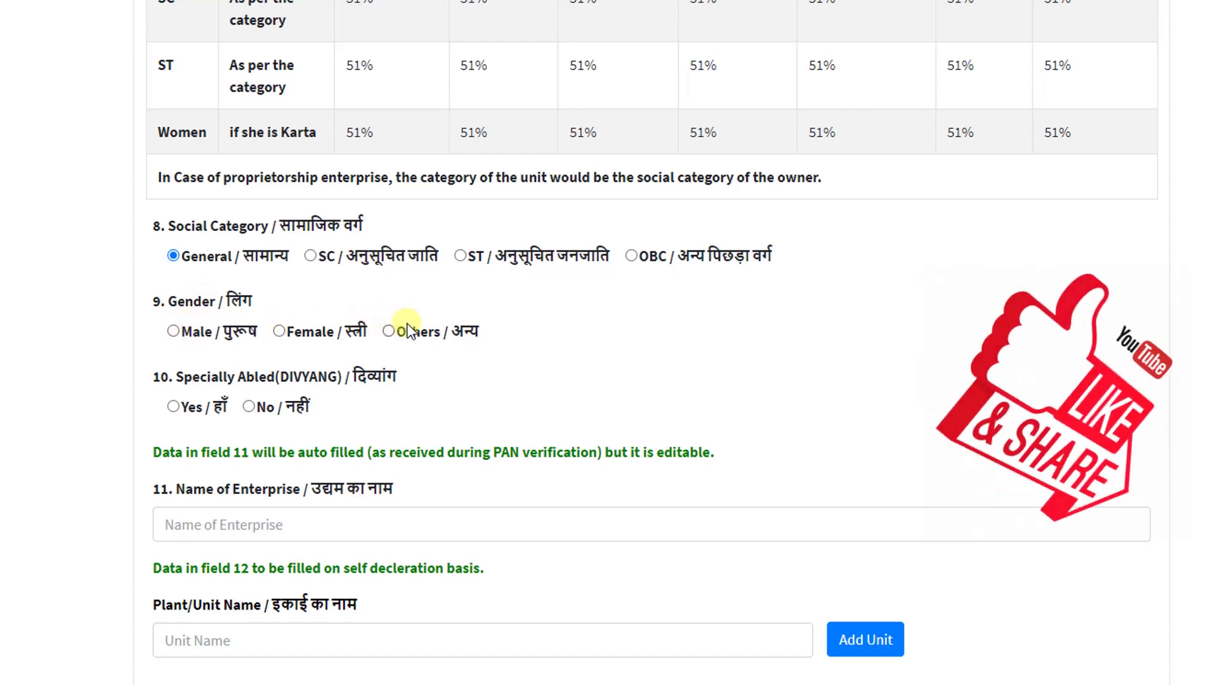
{"action": "left_click", "coordinate": [173, 332]}
{"action": "scroll", "coordinate": [177, 320], "scroll_direction": "down", "scroll_amount": 2}
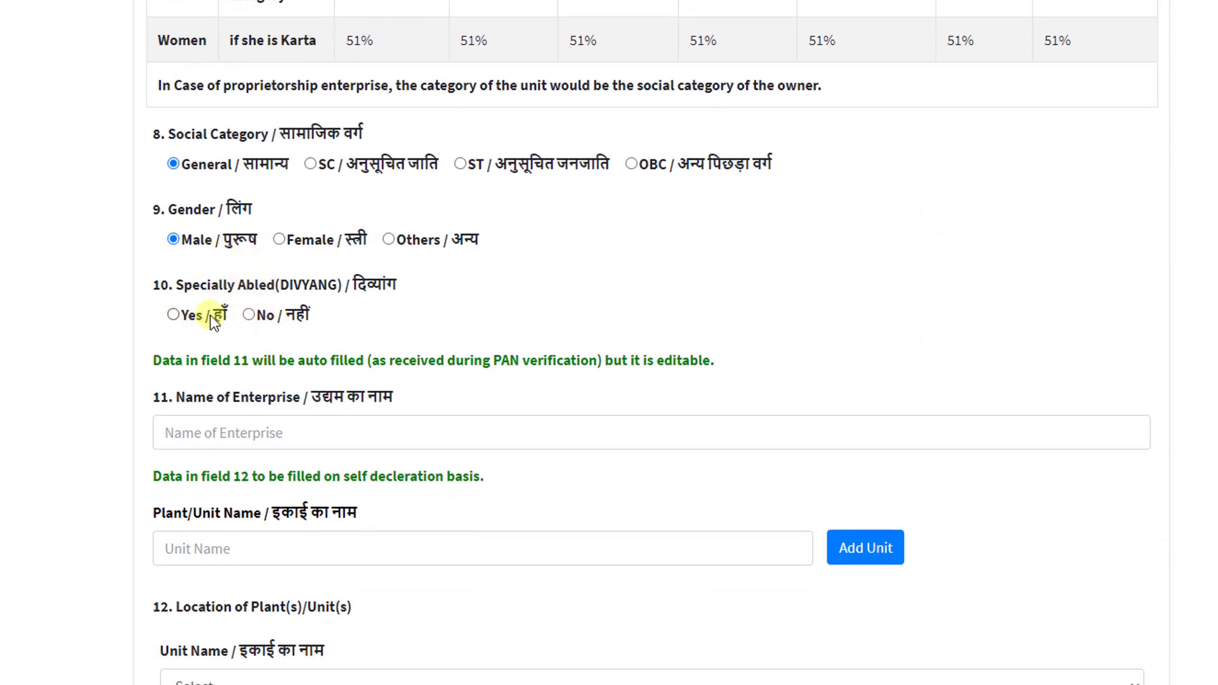
{"action": "left_click", "coordinate": [248, 315]}
Enter Enterprise1 as the name of the enterprise.
{"action": "scroll", "coordinate": [265, 340], "scroll_direction": "down", "scroll_amount": 1}
{"action": "scroll", "coordinate": [265, 342], "scroll_direction": "down", "scroll_amount": 3}
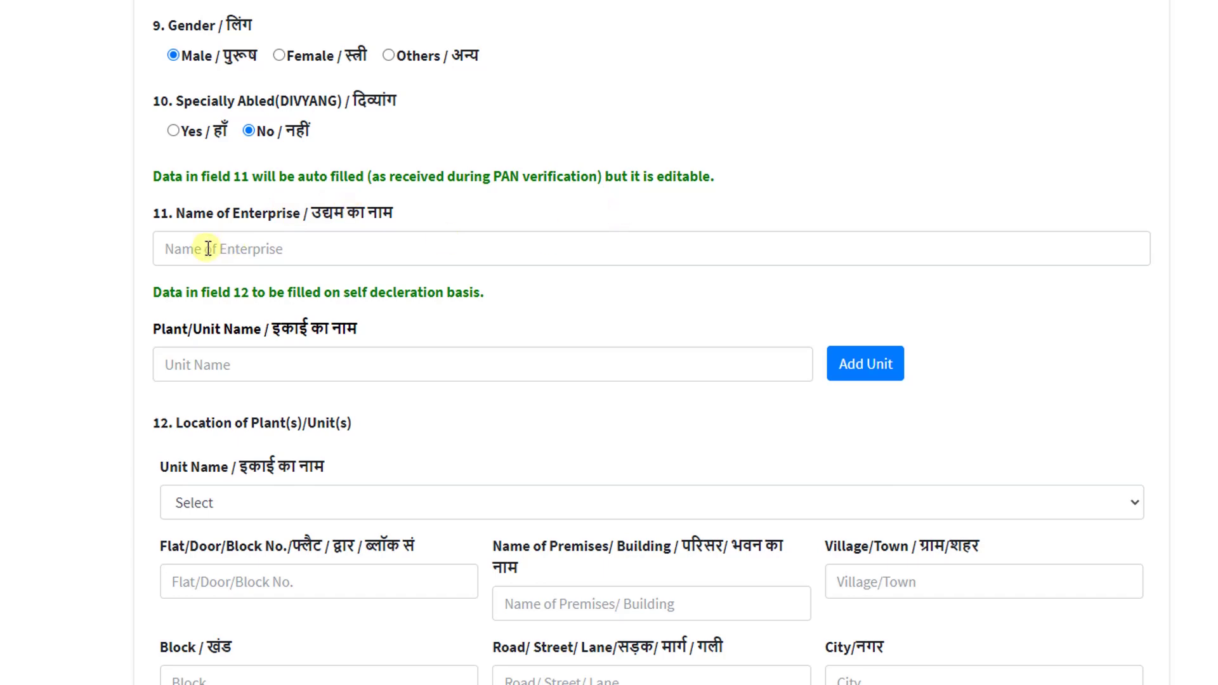
{"action": "left_click", "coordinate": [283, 253]}
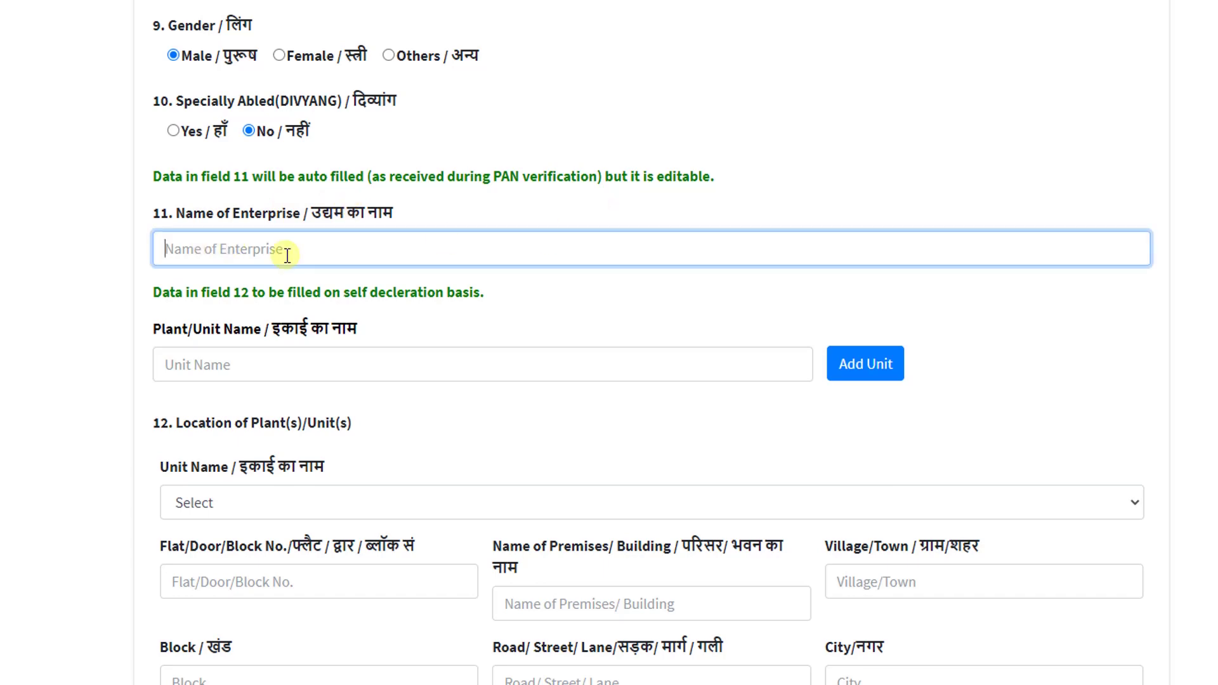
{"action": "type", "text": "Enterprise1"}
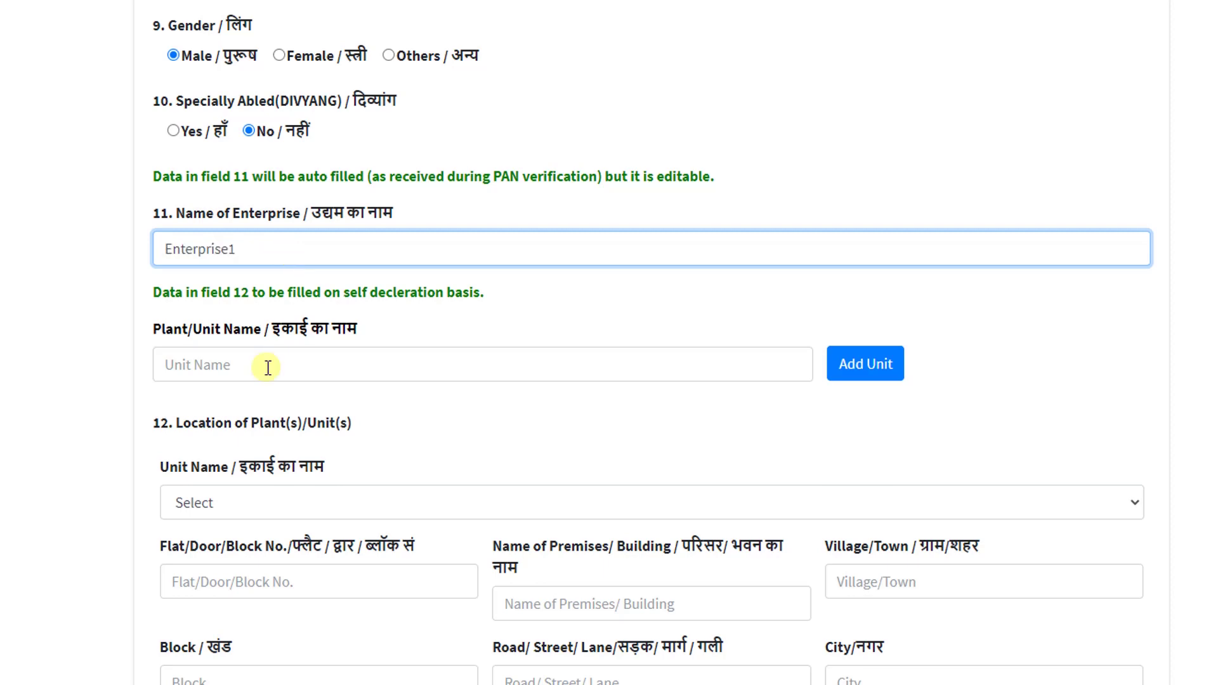
Add a plant/unit named Enterprise1 to the unit list.
{"action": "left_click", "coordinate": [839, 367]}
{"action": "left_click", "coordinate": [223, 354]}
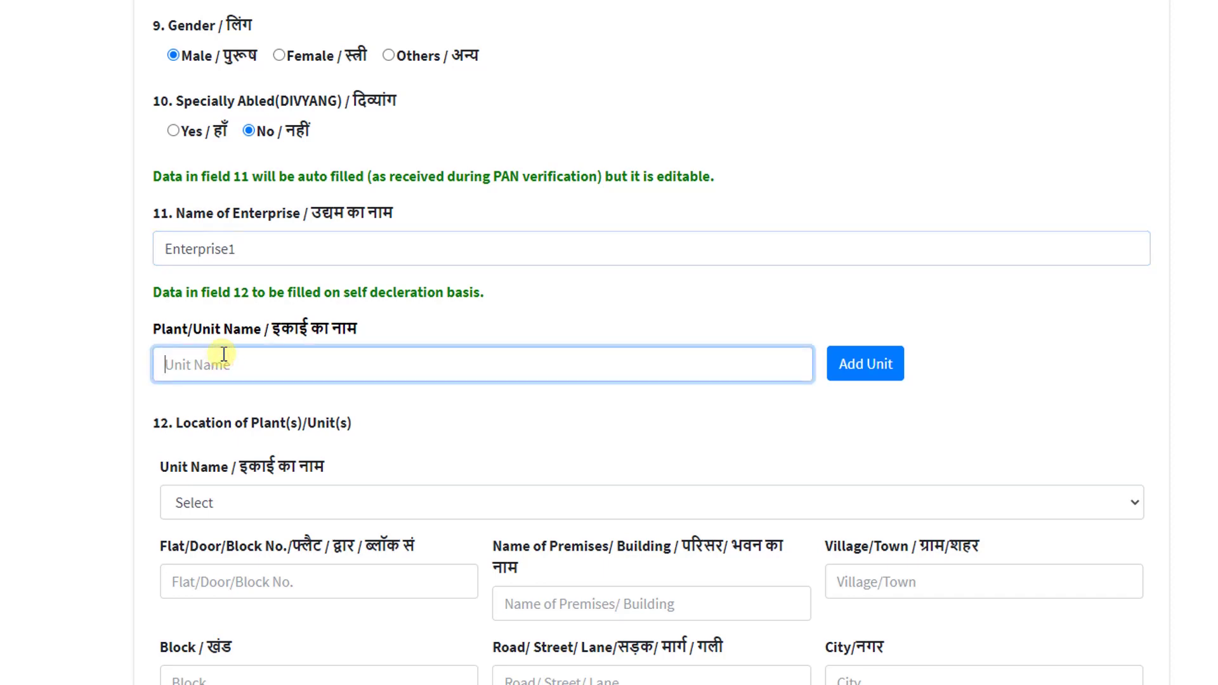
{"action": "type", "text": "Enterprise1"}
{"action": "left_click", "coordinate": [893, 357]}
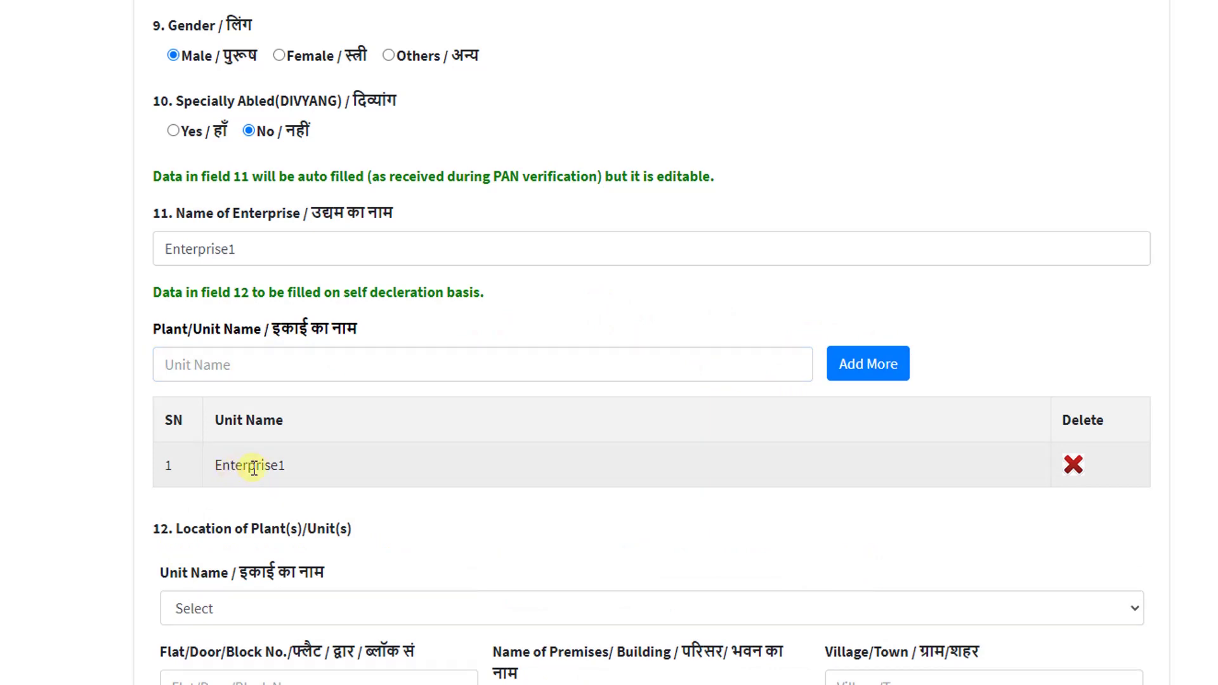
Select Enterprise1 as the unit name for the plant location.
{"action": "scroll", "coordinate": [266, 422], "scroll_direction": "down", "scroll_amount": 1}
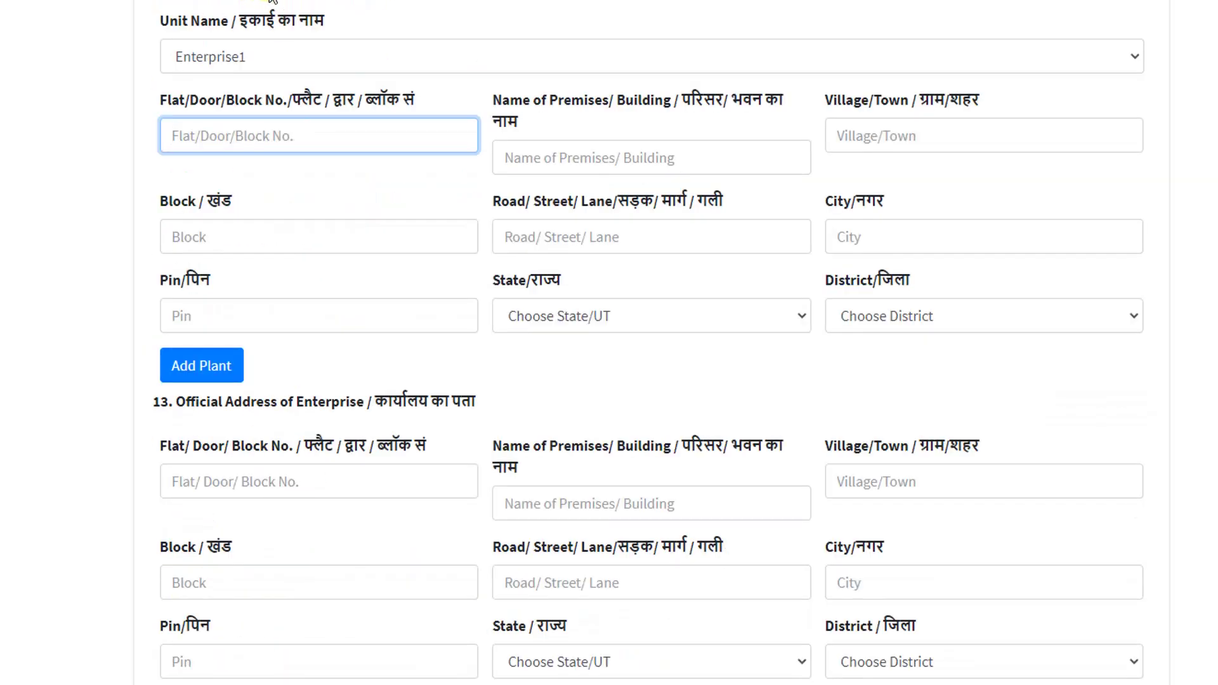
{"action": "left_click", "coordinate": [281, 51]}
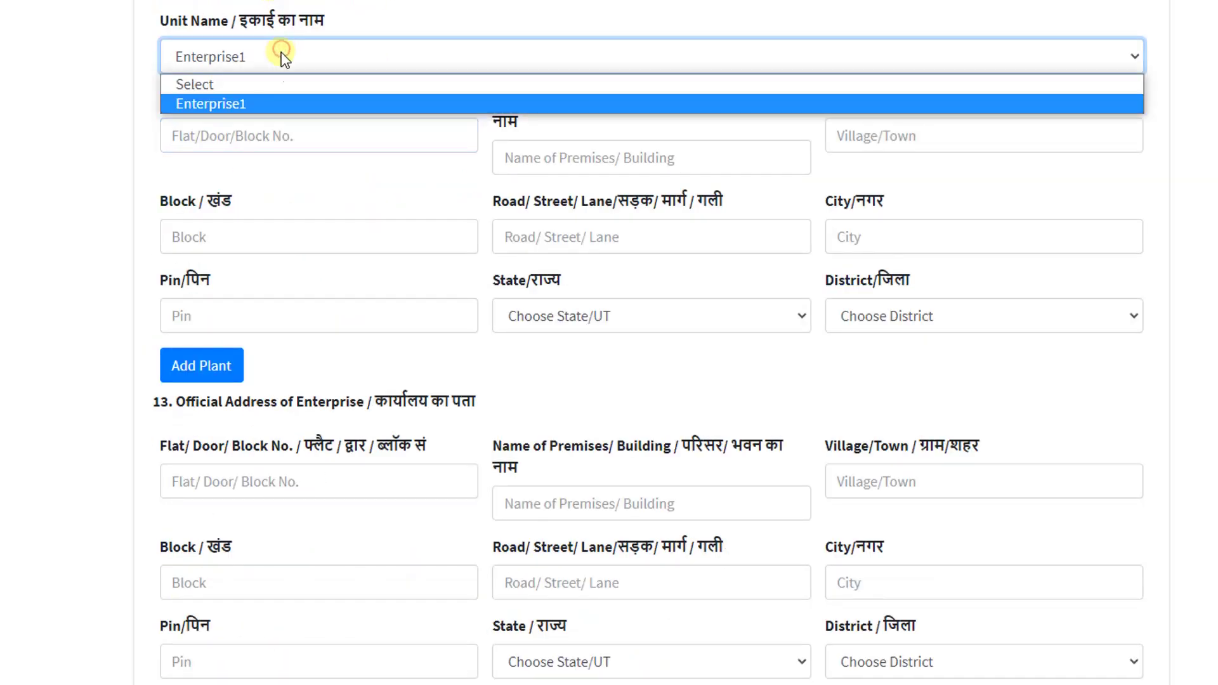
{"action": "left_click", "coordinate": [266, 104]}
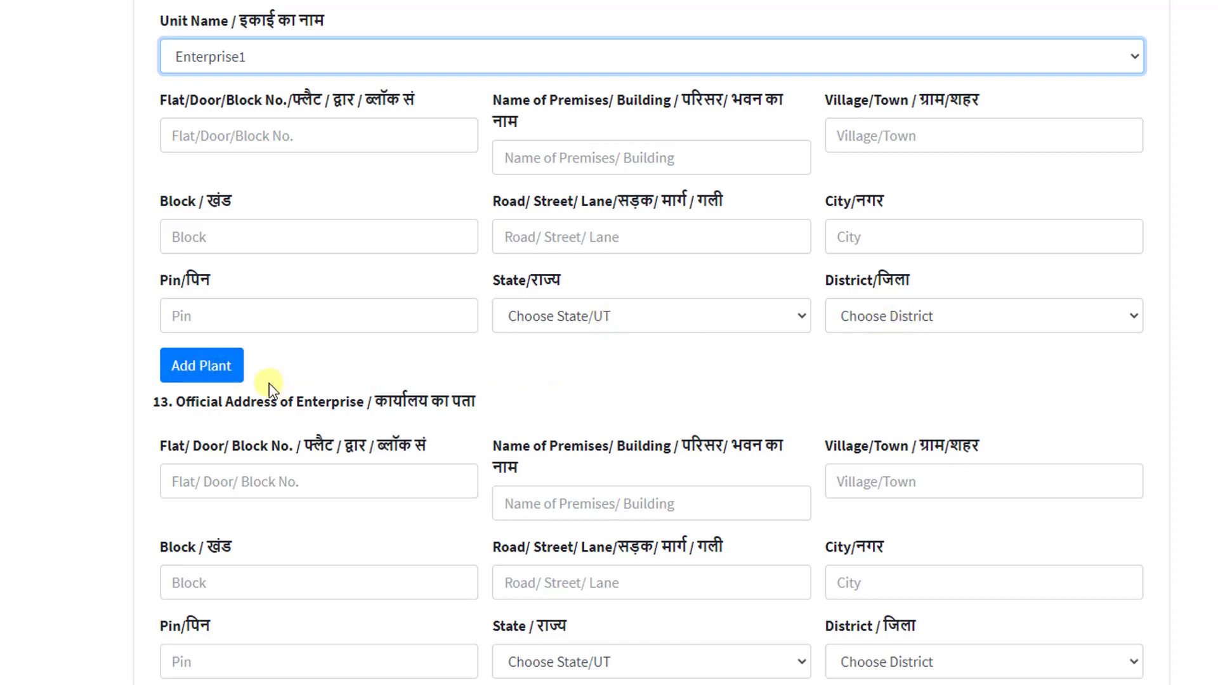
Review the address, previous registration, enterprise status and bank details fields of the form.
{"action": "scroll", "coordinate": [290, 385], "scroll_direction": "down", "scroll_amount": 3}
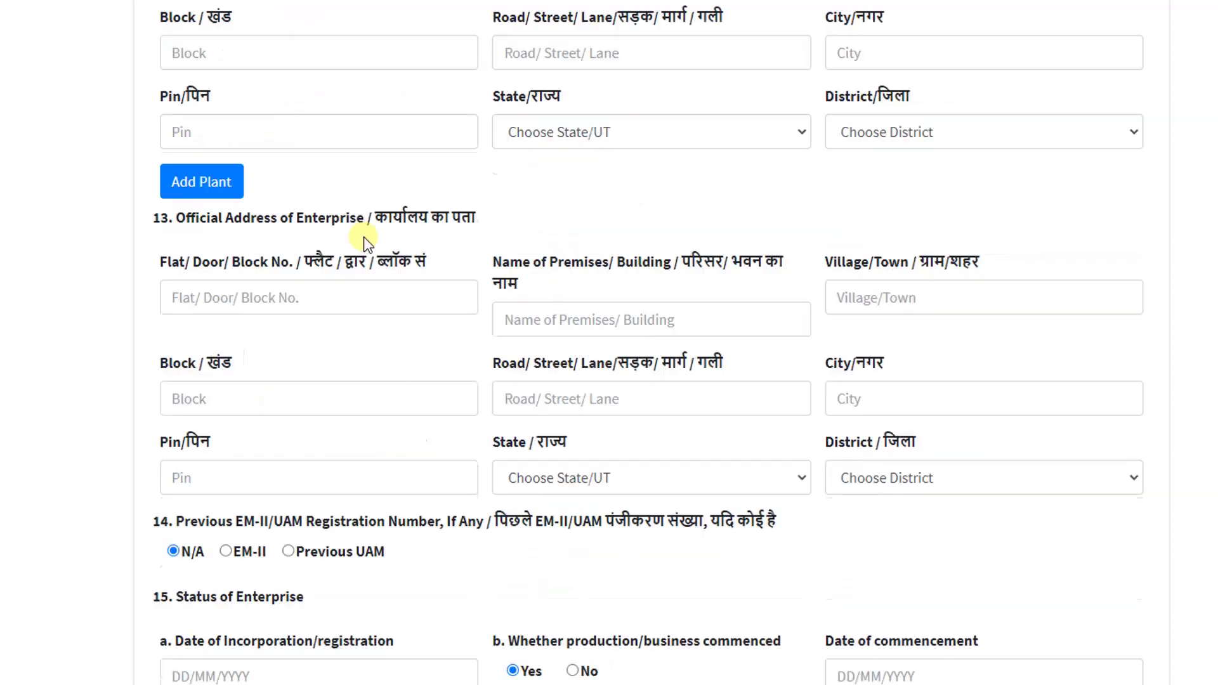
{"action": "scroll", "coordinate": [345, 243], "scroll_direction": "down", "scroll_amount": 4}
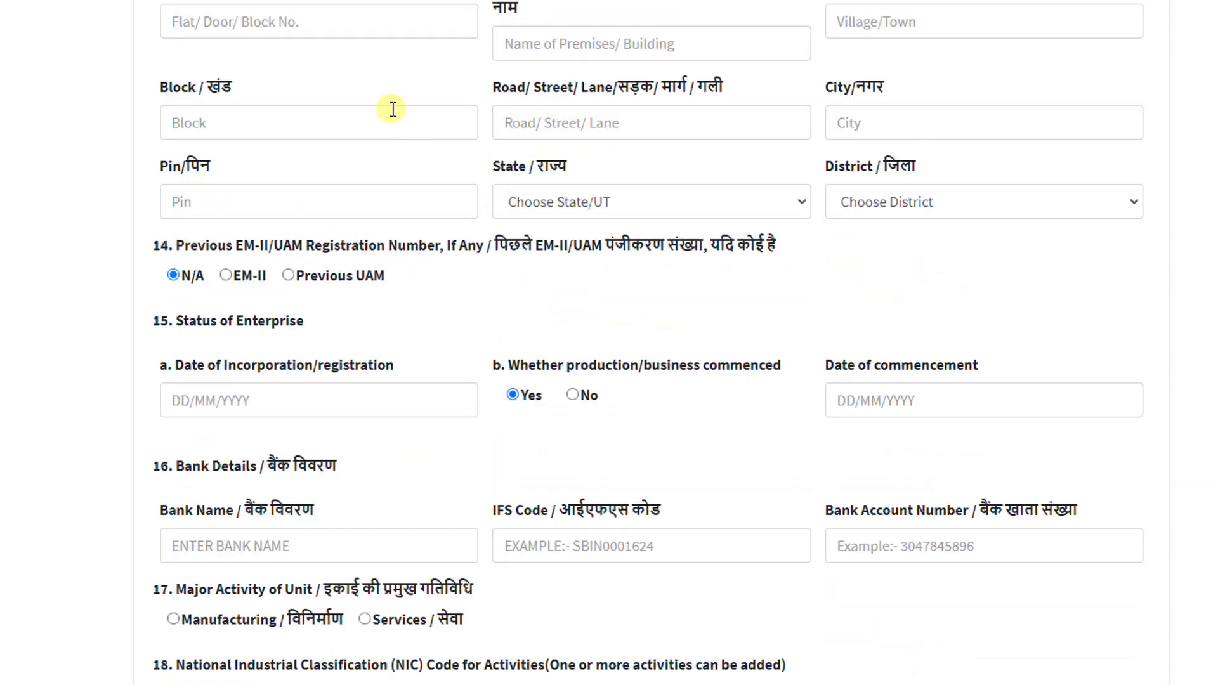
{"action": "scroll", "coordinate": [582, 254], "scroll_direction": "up", "scroll_amount": 3}
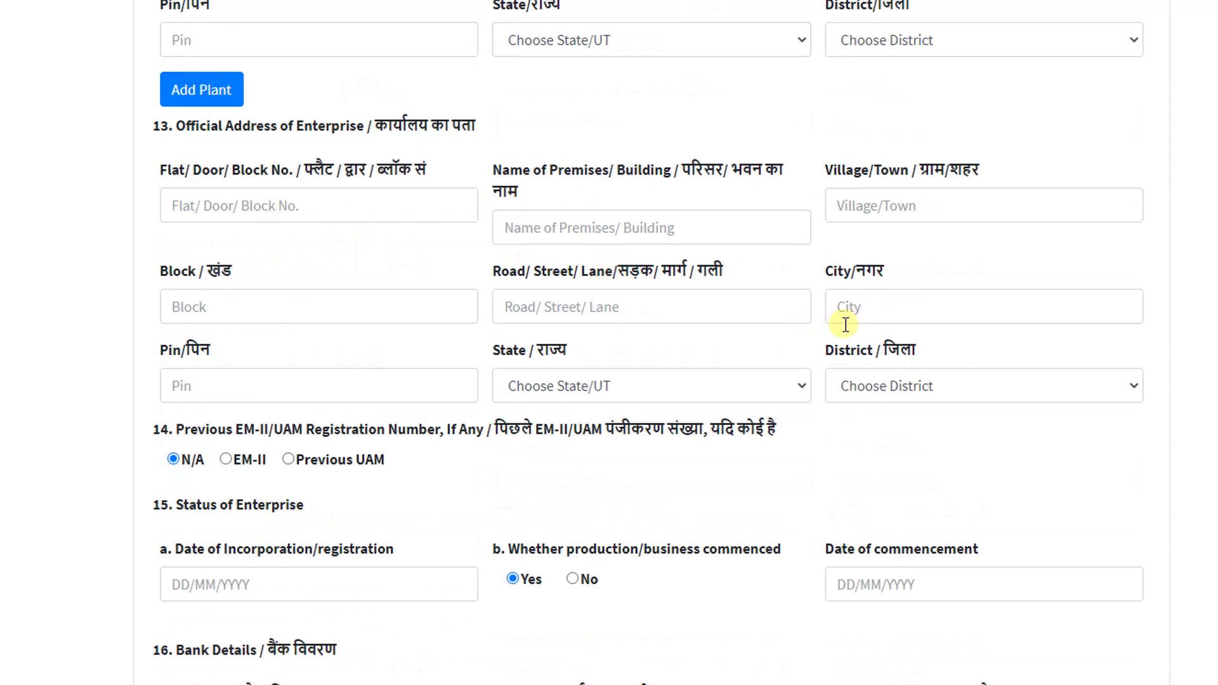
{"action": "scroll", "coordinate": [280, 408], "scroll_direction": "down", "scroll_amount": 2}
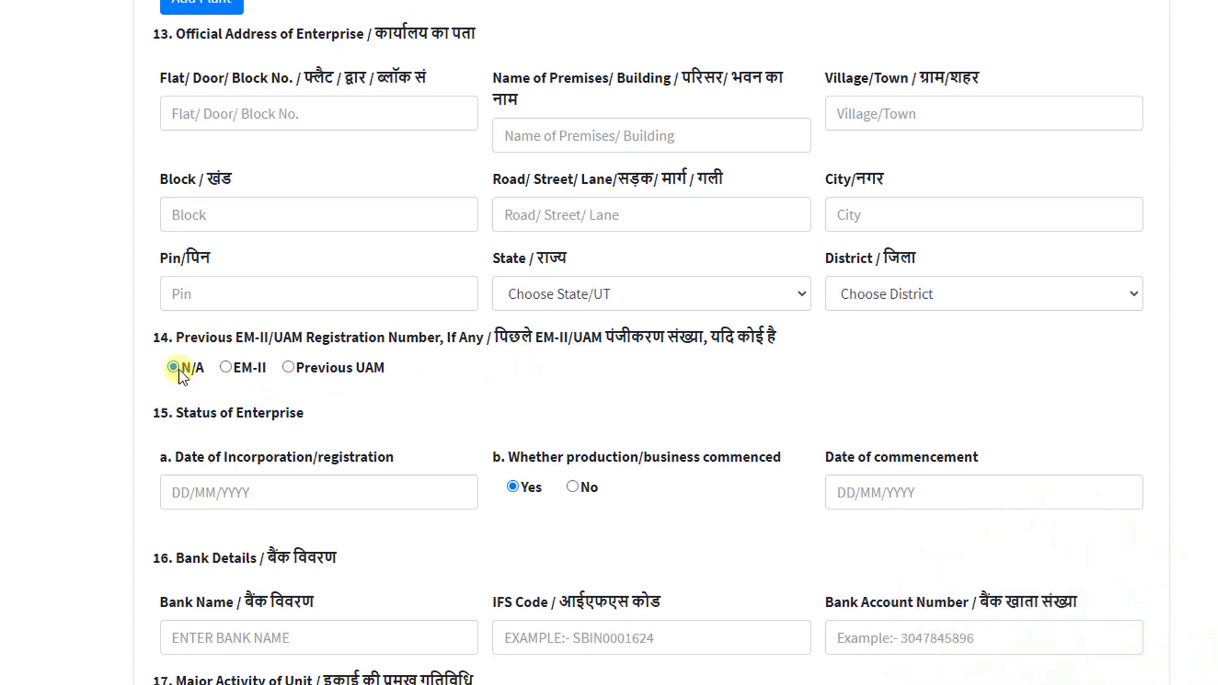
{"action": "scroll", "coordinate": [258, 328], "scroll_direction": "down", "scroll_amount": 2}
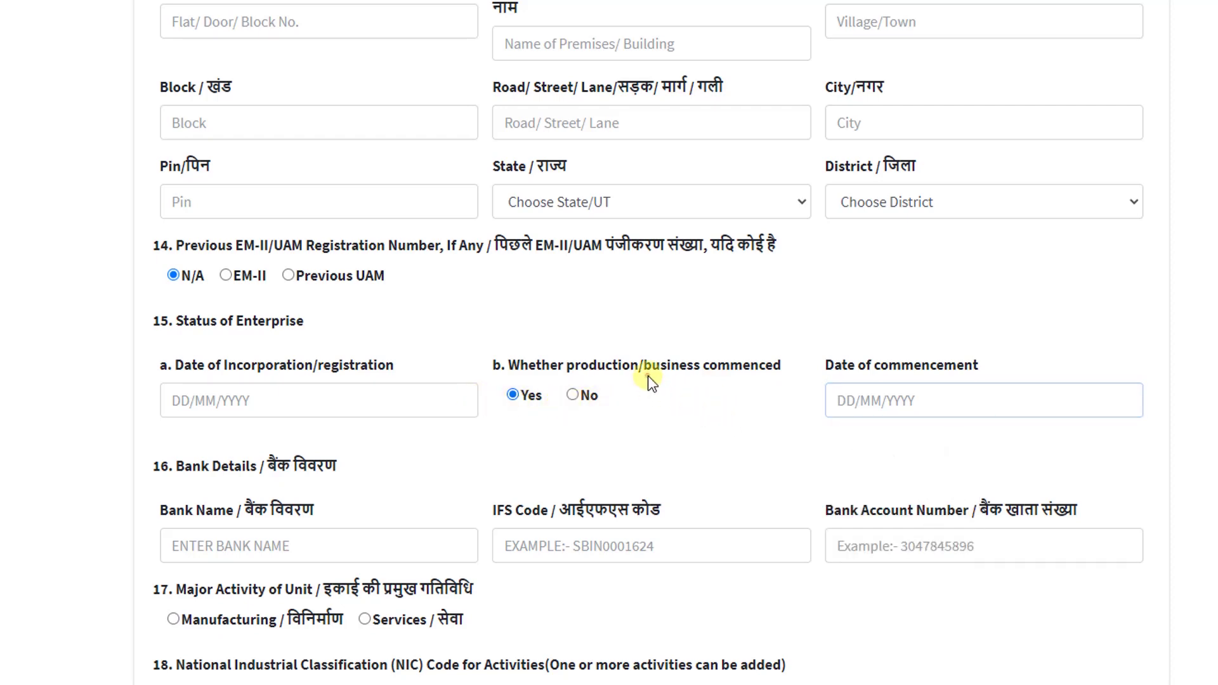
{"action": "left_click", "coordinate": [871, 400]}
{"action": "scroll", "coordinate": [866, 399], "scroll_direction": "down", "scroll_amount": 2}
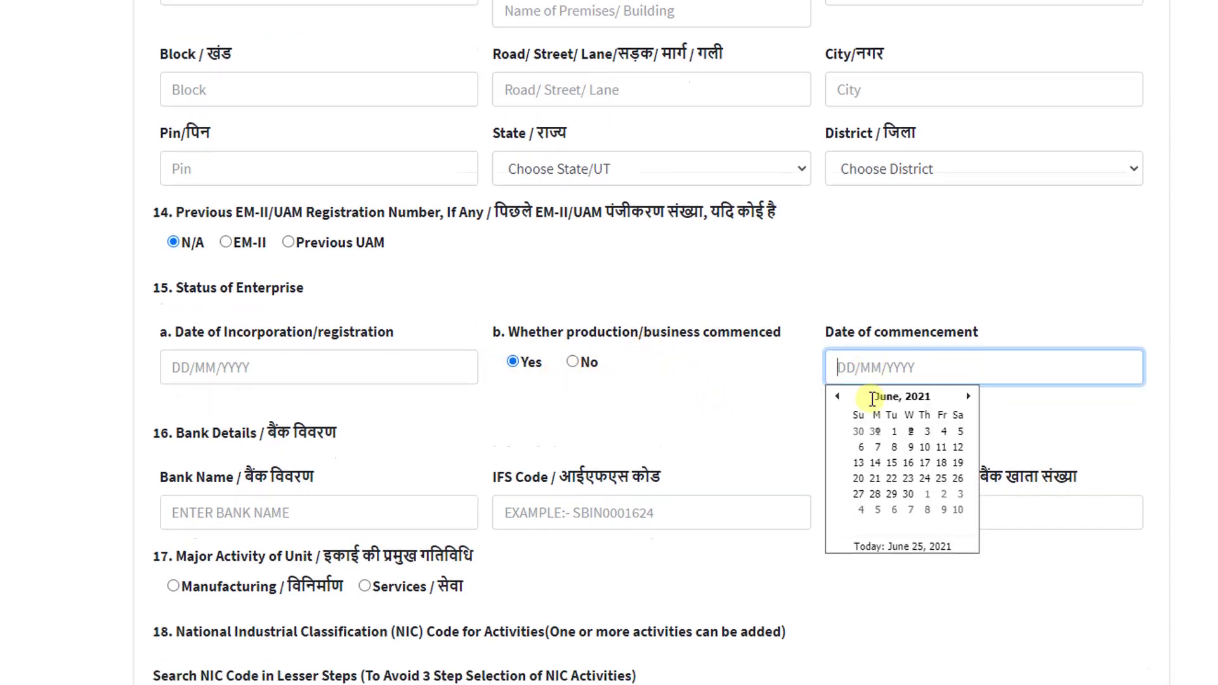
{"action": "left_click", "coordinate": [207, 378]}
{"action": "scroll", "coordinate": [207, 379], "scroll_direction": "down", "scroll_amount": 2}
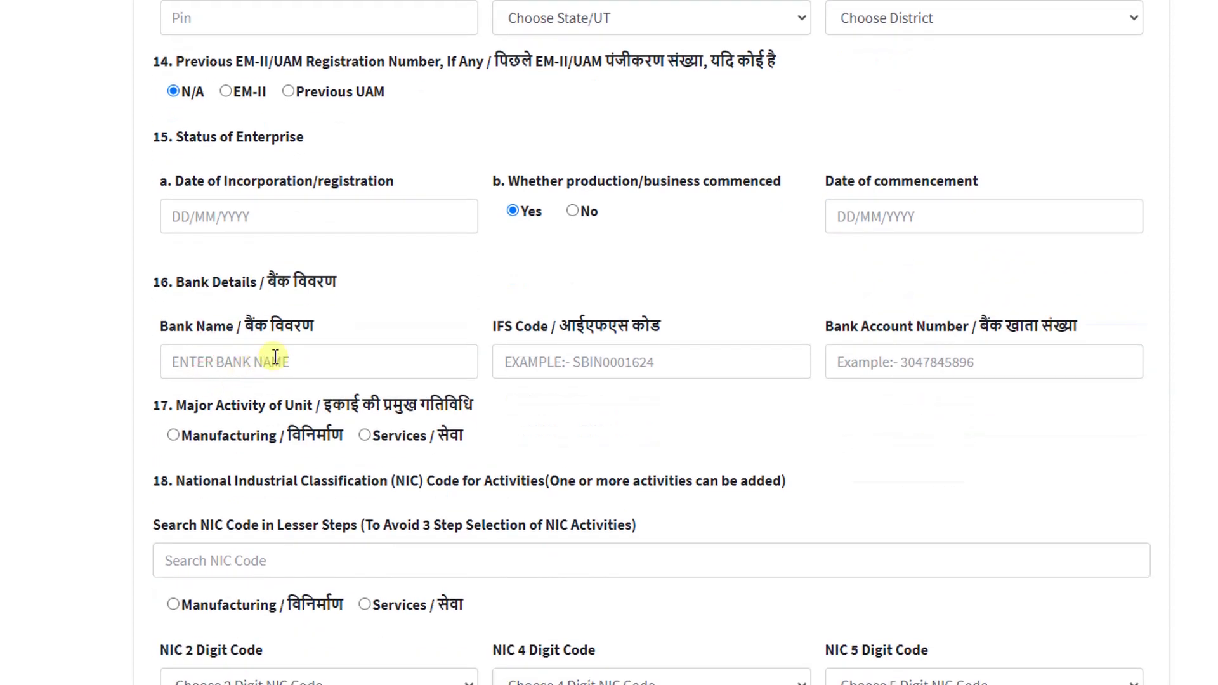
{"action": "left_click", "coordinate": [272, 354]}
{"action": "left_click", "coordinate": [583, 354]}
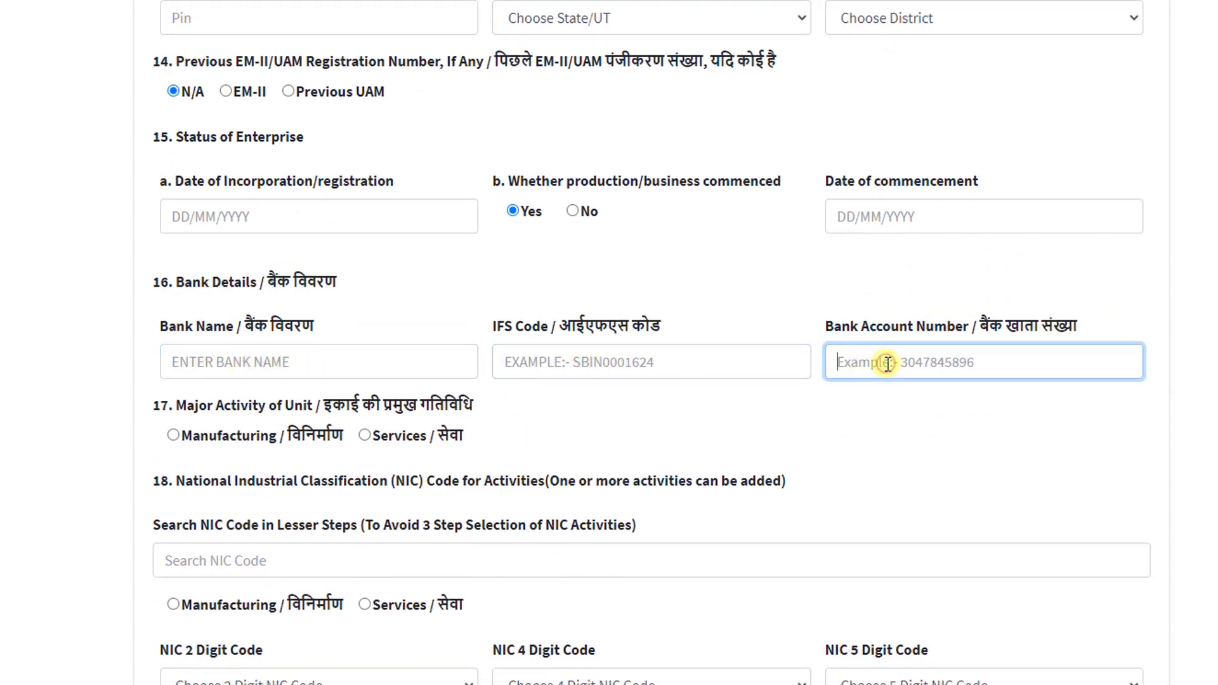
Set the major activity of the unit to Manufacturing.
{"action": "scroll", "coordinate": [888, 364], "scroll_direction": "down", "scroll_amount": 1}
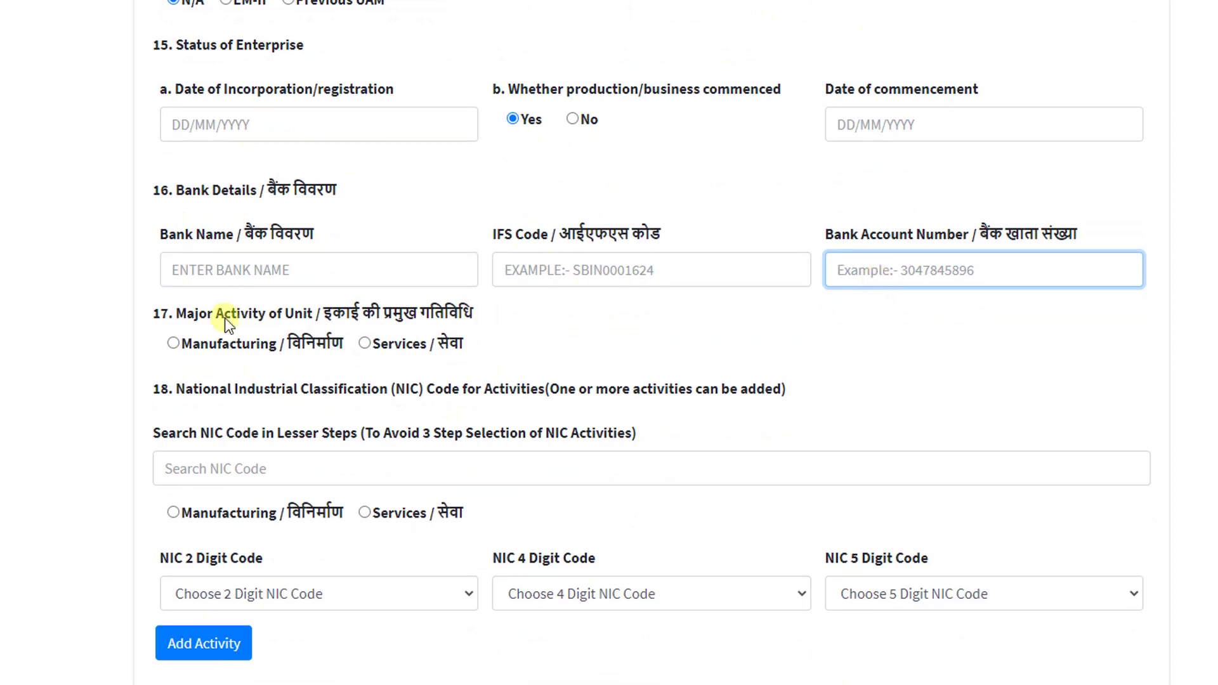
{"action": "left_click", "coordinate": [173, 343]}
{"action": "left_click", "coordinate": [365, 343]}
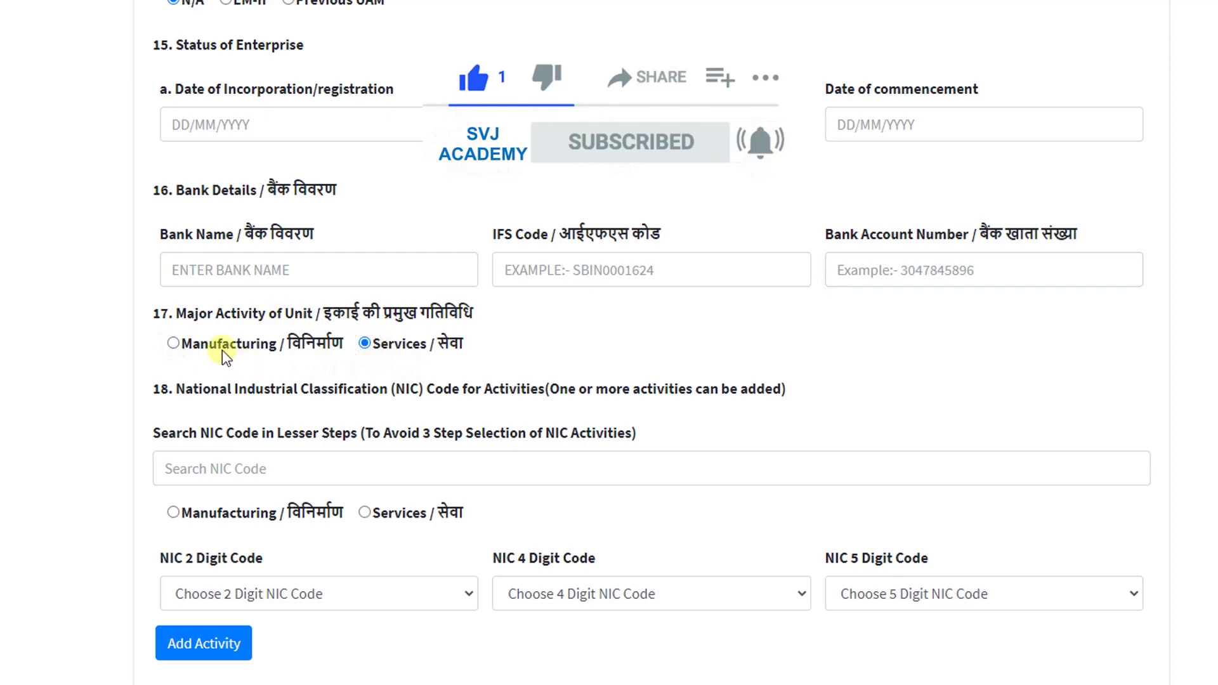
{"action": "left_click", "coordinate": [173, 344]}
Search the NIC codes for milk and choose 10502, manufacture of milk-powder, ice-cream powder and condensed milk except baby milk food.
{"action": "scroll", "coordinate": [365, 344], "scroll_direction": "down", "scroll_amount": 1}
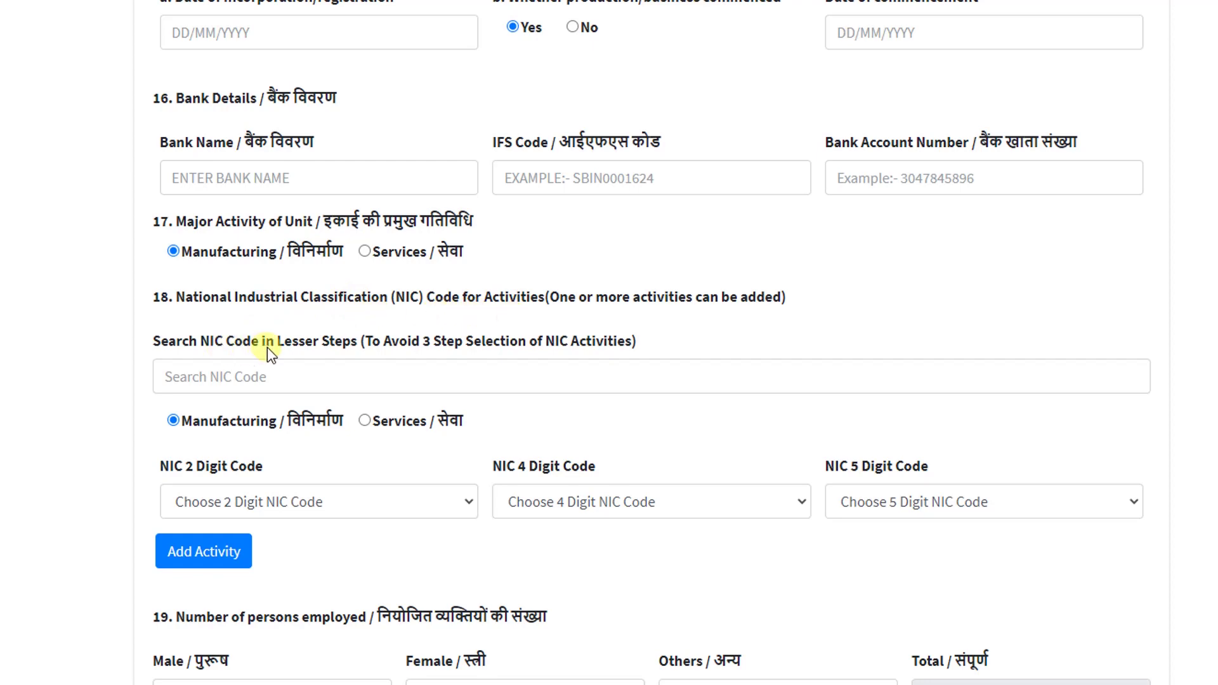
{"action": "left_click", "coordinate": [313, 378]}
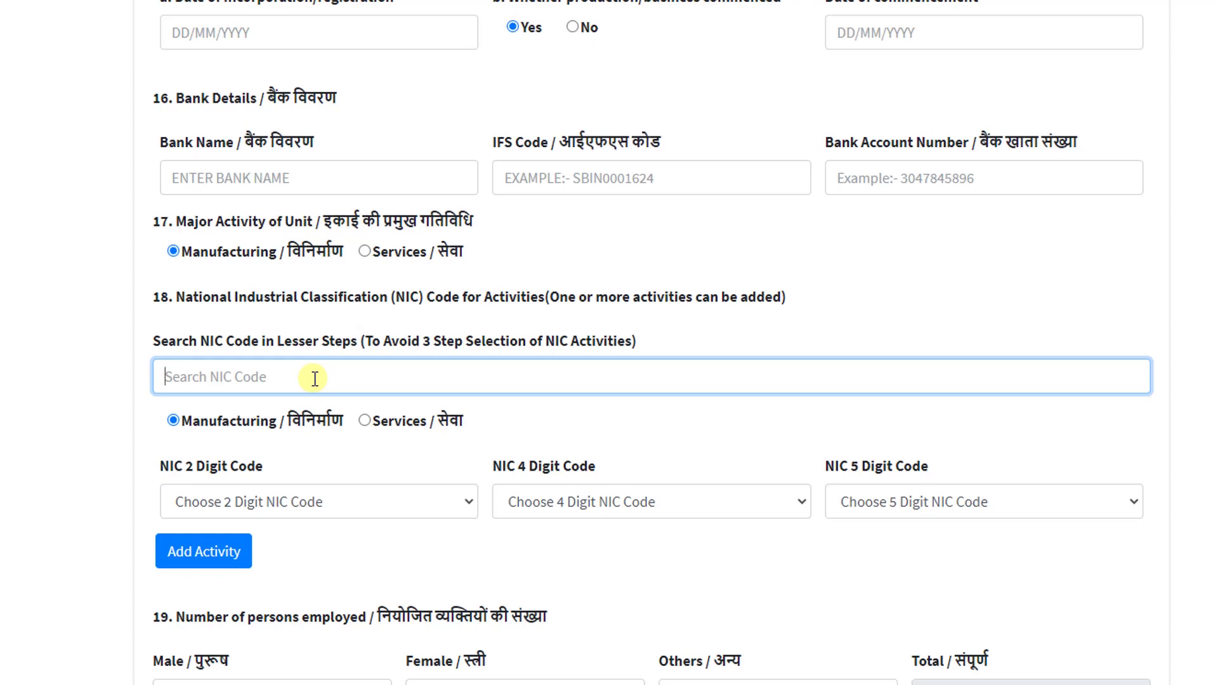
{"action": "type", "text": "milk"}
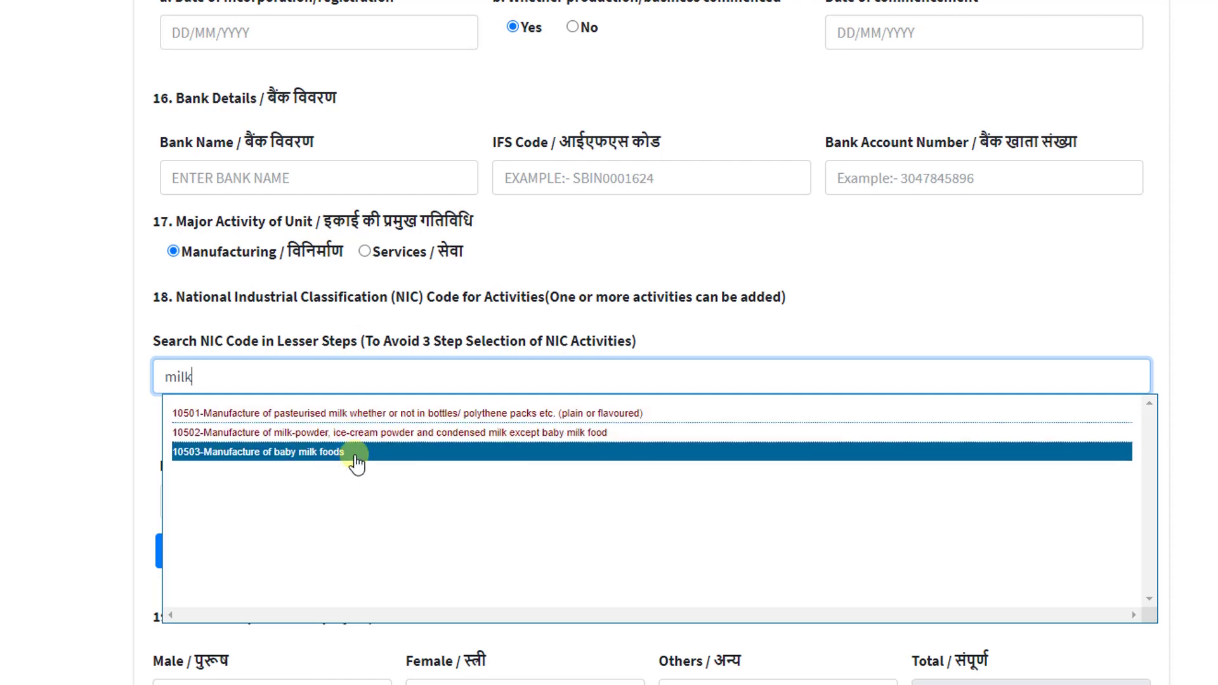
{"action": "left_click", "coordinate": [353, 435]}
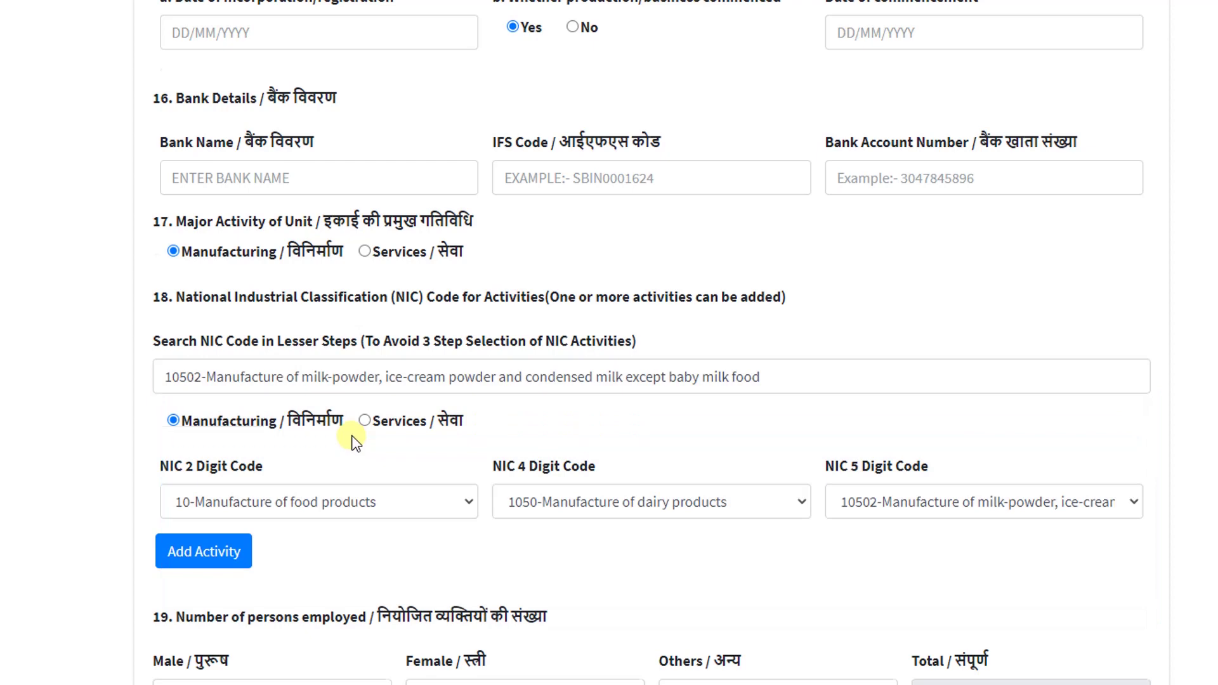
{"action": "scroll", "coordinate": [353, 435], "scroll_direction": "down", "scroll_amount": 2}
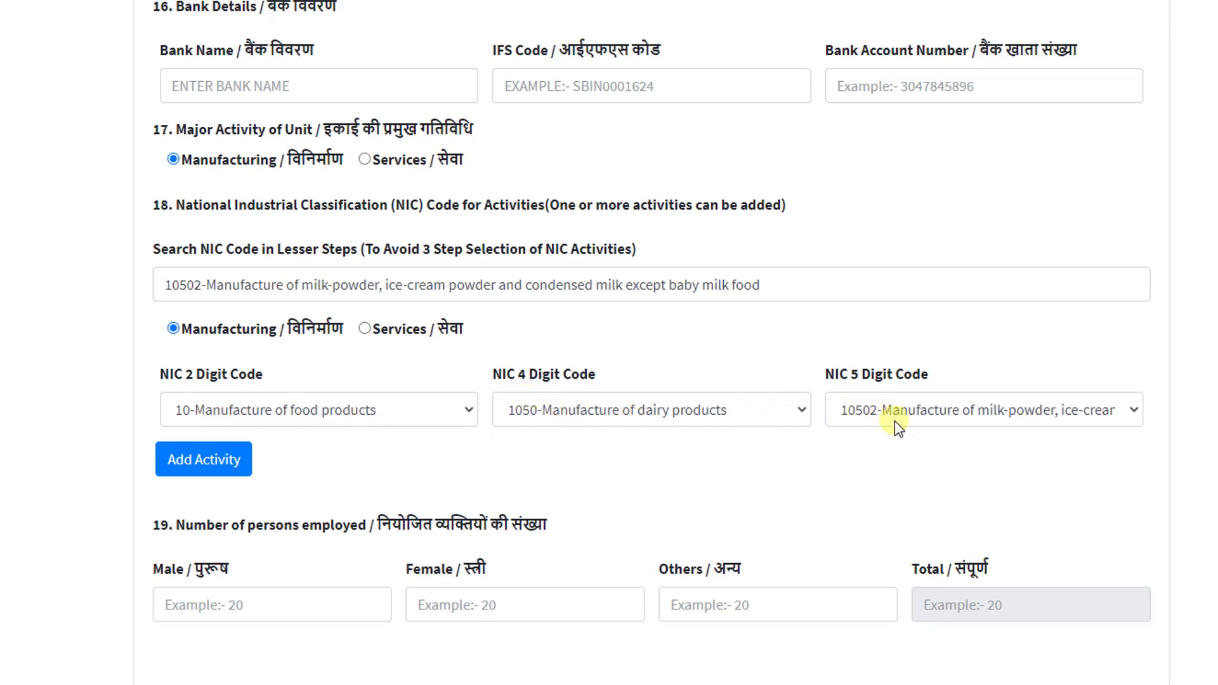
Add the selected milk-powder NIC code to the activity list and go through the male, female and others fields for persons employed.
{"action": "left_click", "coordinate": [216, 458]}
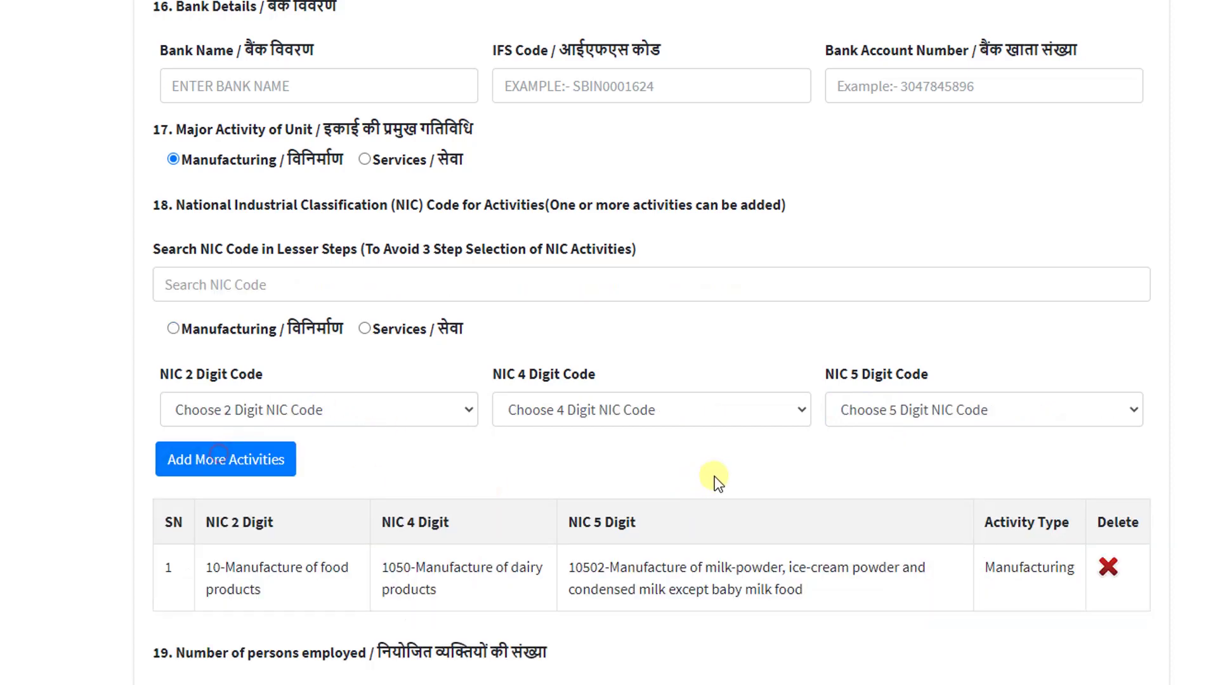
{"action": "scroll", "coordinate": [895, 382], "scroll_direction": "down", "scroll_amount": 2}
{"action": "scroll", "coordinate": [672, 486], "scroll_direction": "down", "scroll_amount": 4}
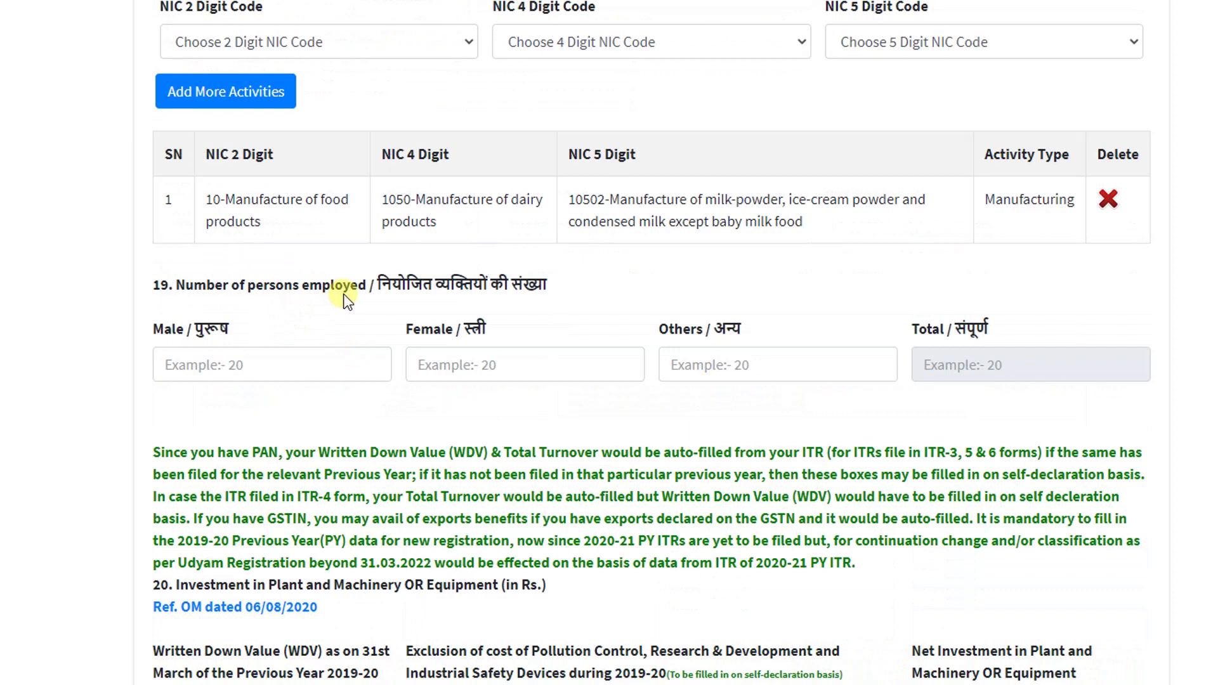
{"action": "left_click", "coordinate": [273, 365]}
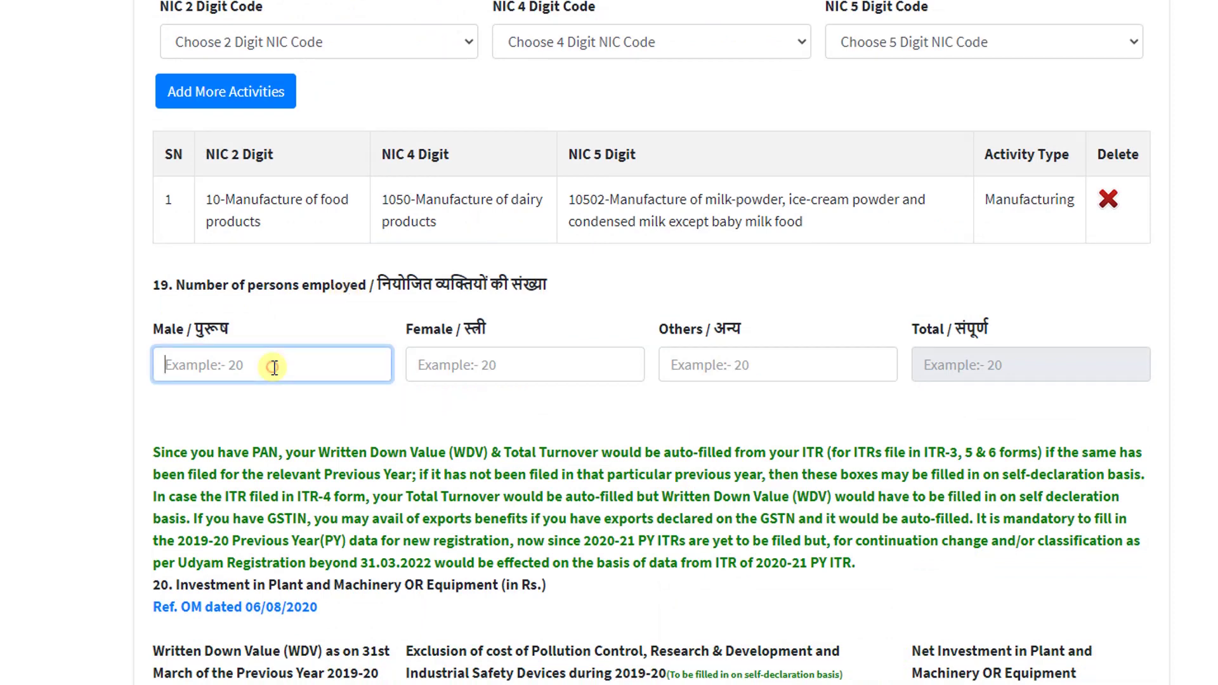
{"action": "left_click", "coordinate": [521, 367]}
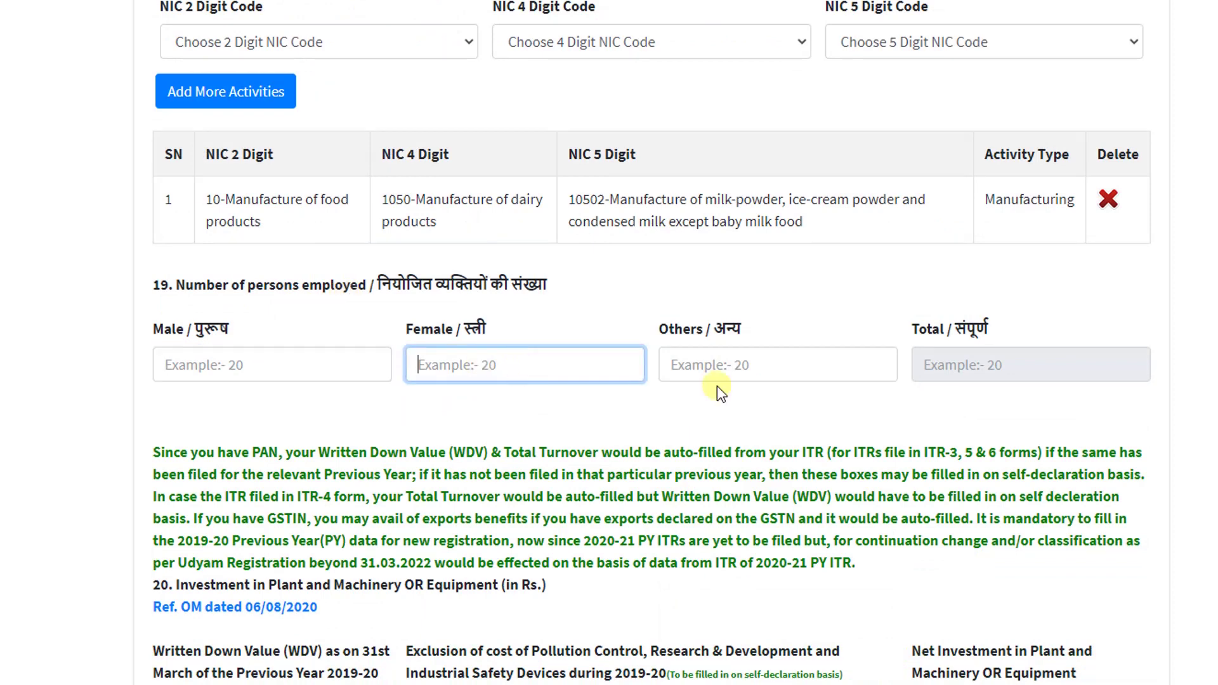
{"action": "left_click", "coordinate": [726, 368]}
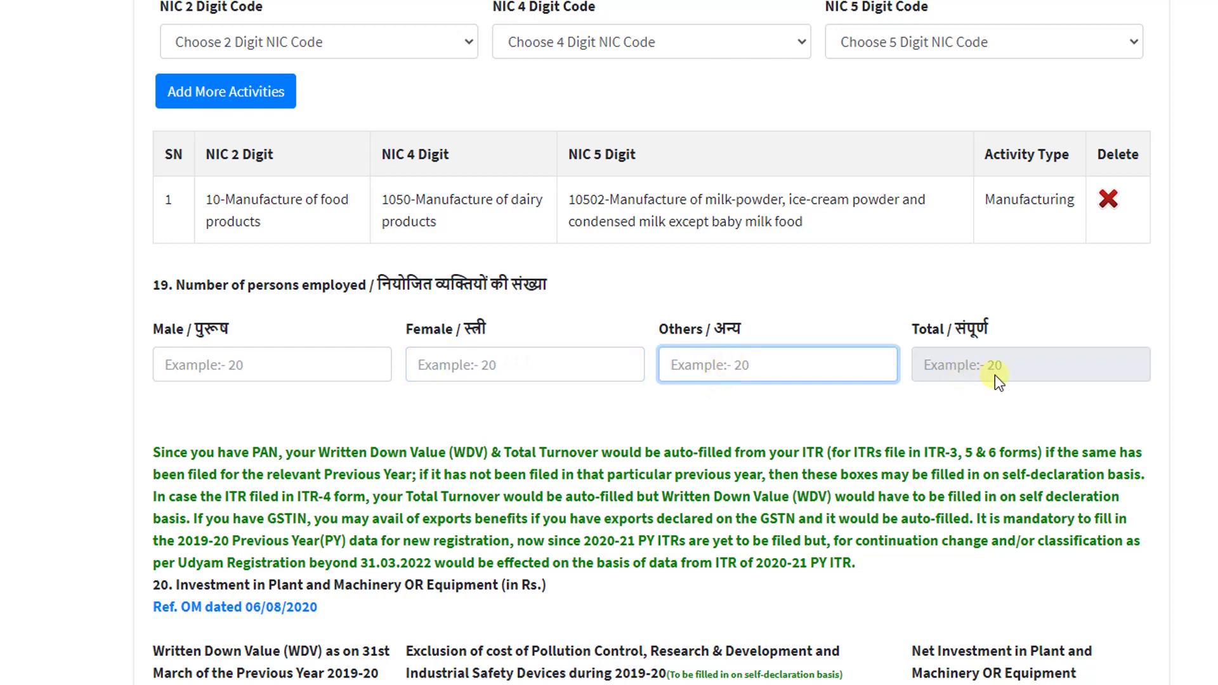
Set the written down value for plant and machinery to 2500000 and the excluded pollution control, research and safety cost to 100000.
{"action": "scroll", "coordinate": [214, 411], "scroll_direction": "down", "scroll_amount": 4}
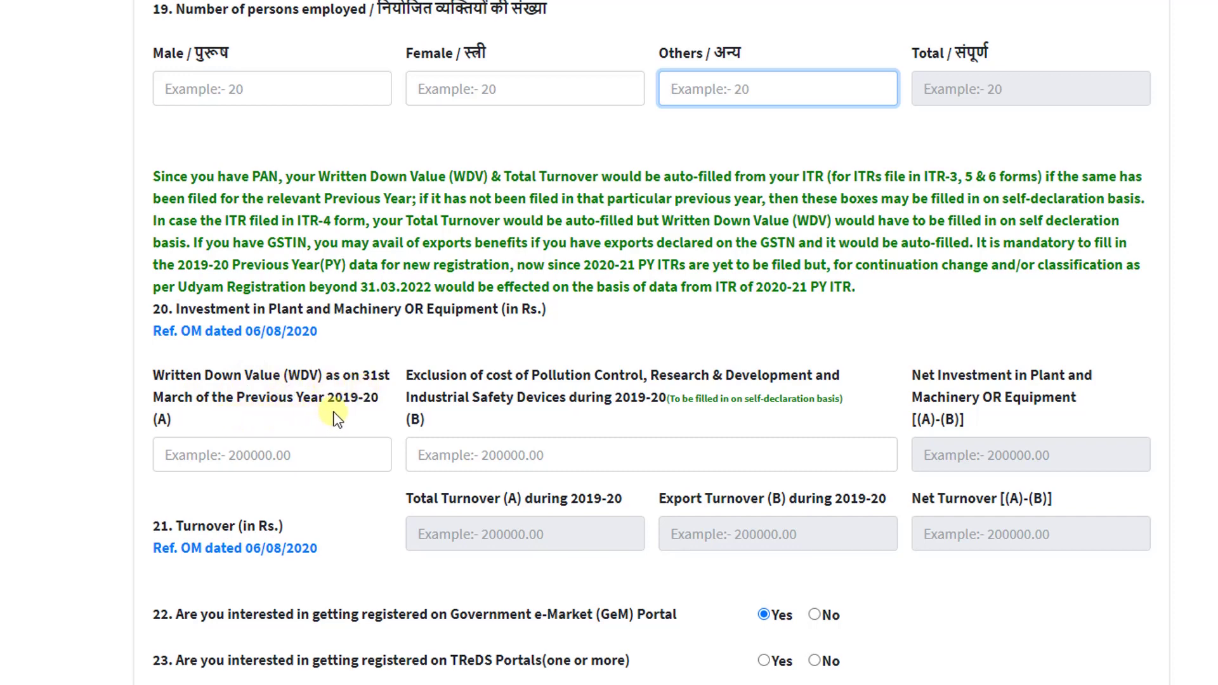
{"action": "left_click", "coordinate": [273, 449]}
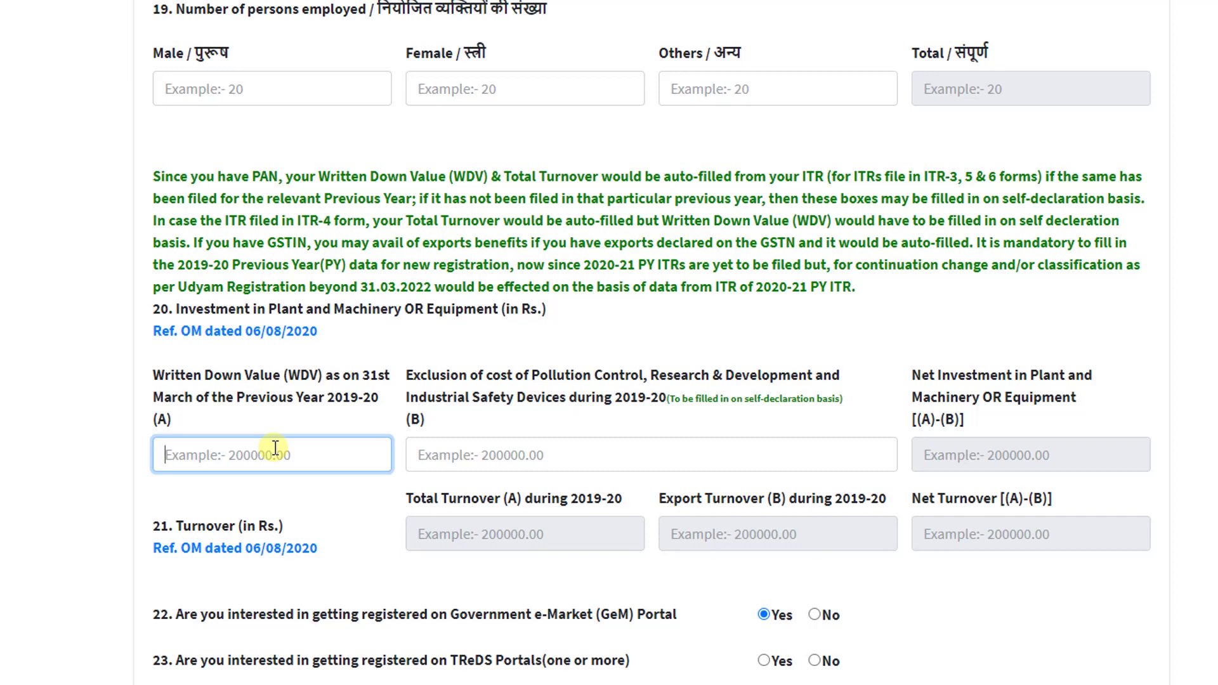
{"action": "key", "text": "Tab"}
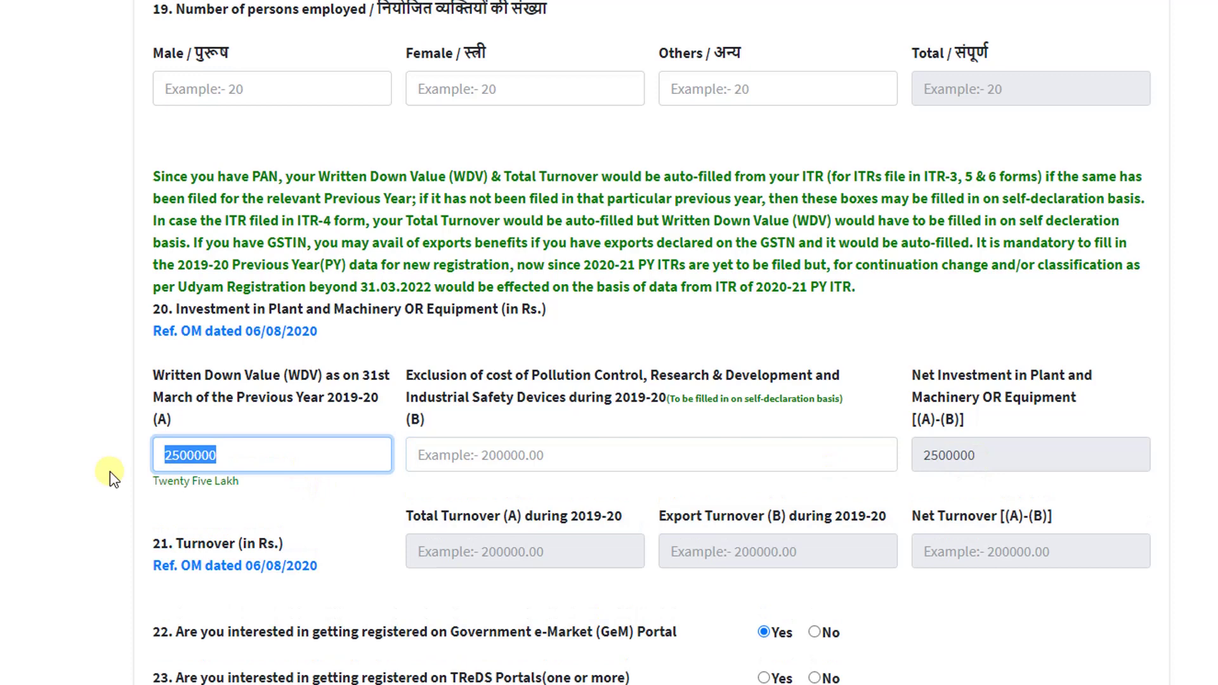
{"action": "type", "text": "250"}
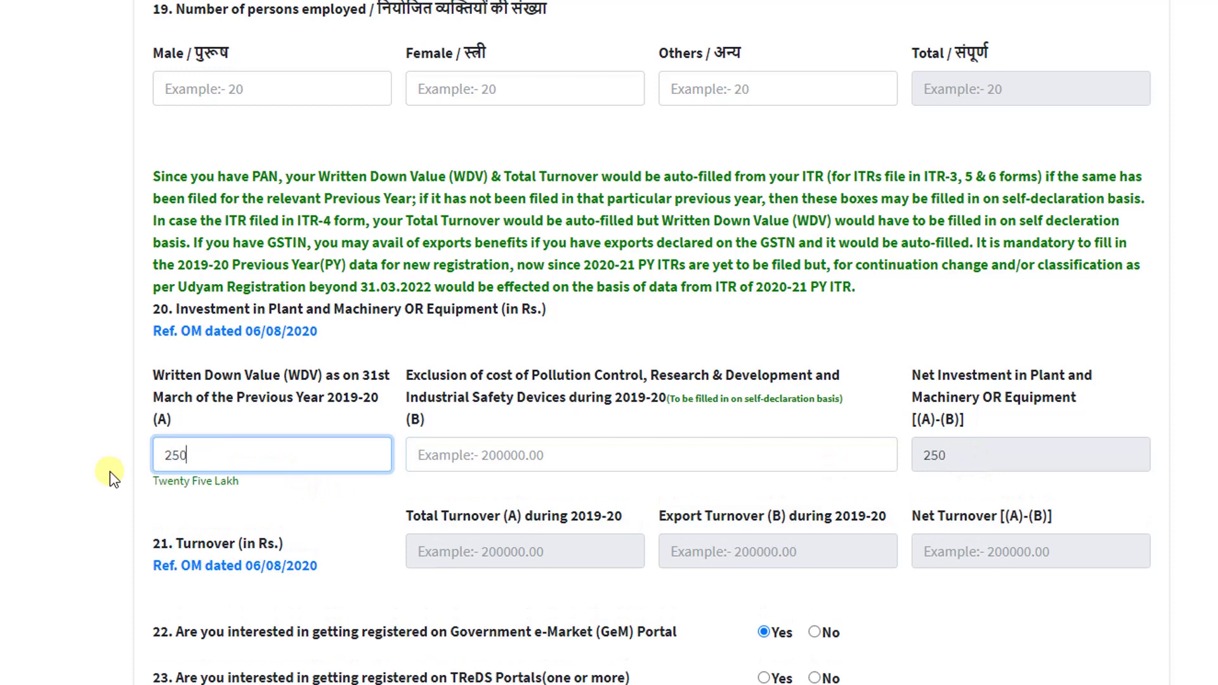
{"action": "type", "text": "0000"}
{"action": "key", "text": "Tab"}
{"action": "type", "text": "1"}
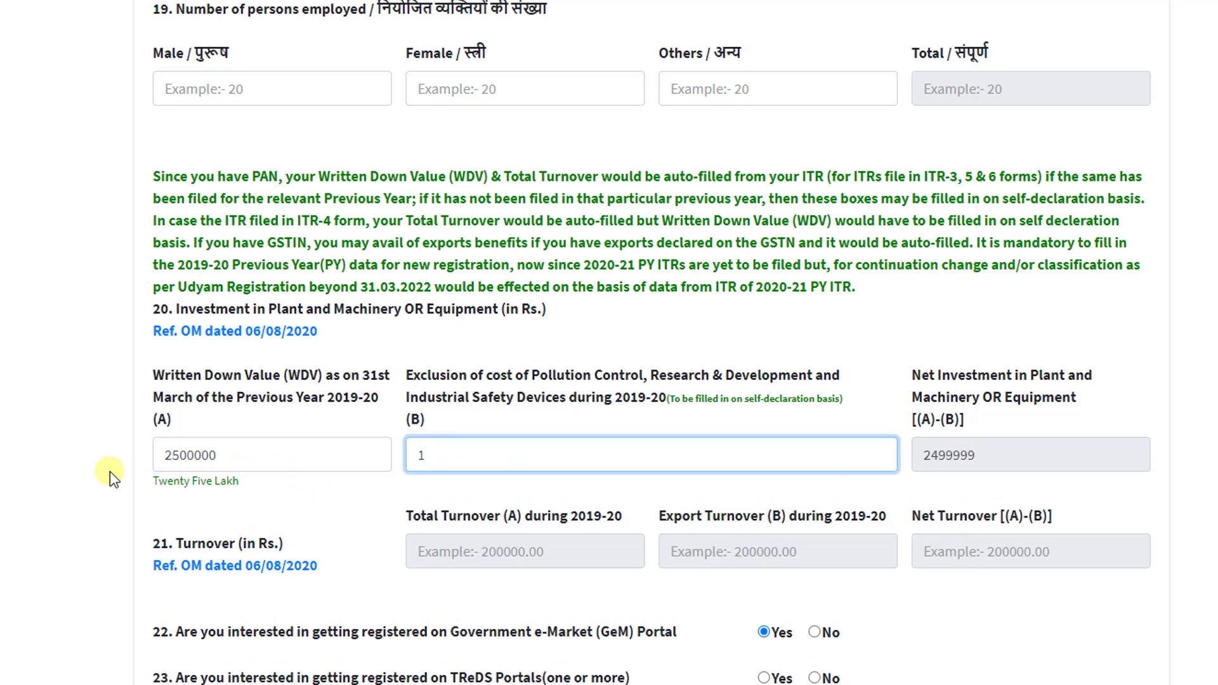
{"action": "type", "text": "00000"}
{"action": "key", "text": "Tab"}
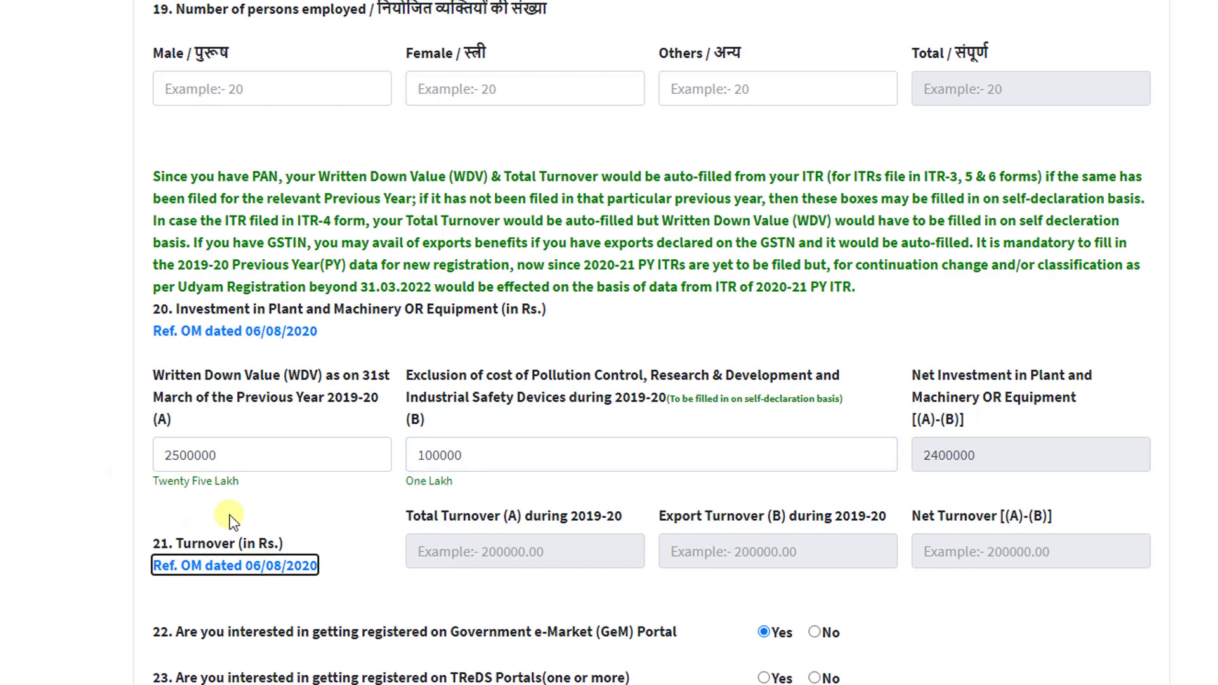
Answer No to registration on both the GeM and TReDS portals, and choose PALAKKAD as the District Industries Centre.
{"action": "scroll", "coordinate": [948, 467], "scroll_direction": "down", "scroll_amount": 5}
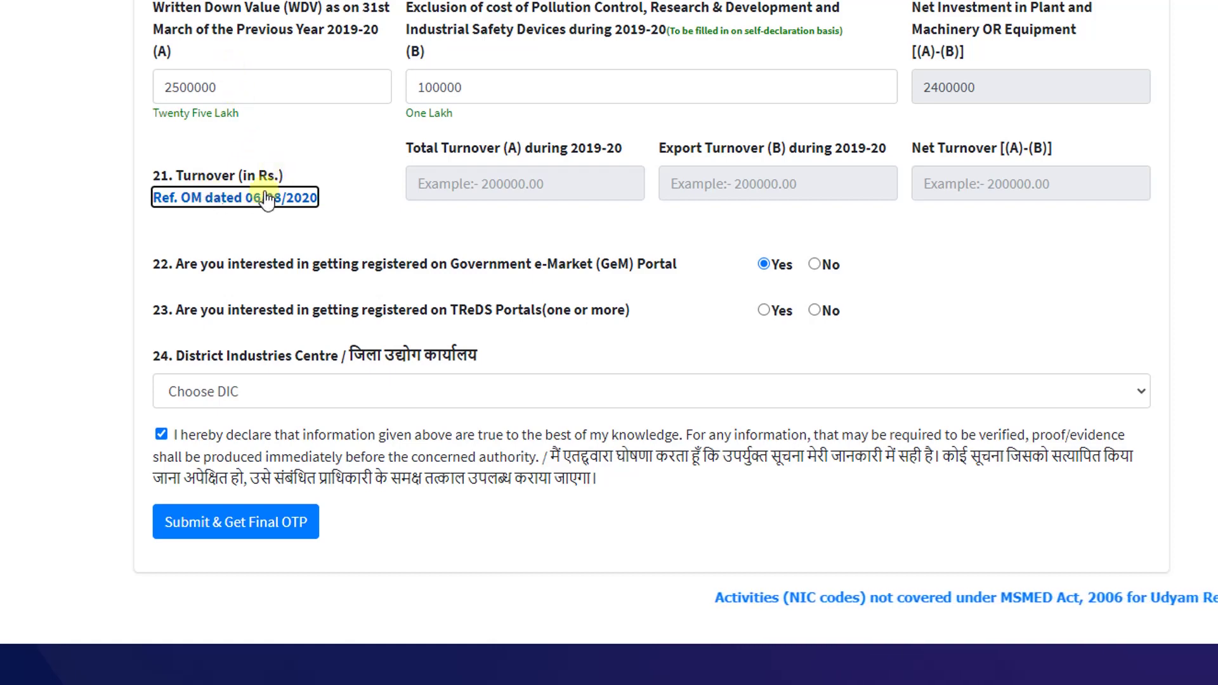
{"action": "scroll", "coordinate": [371, 376], "scroll_direction": "up", "scroll_amount": 1}
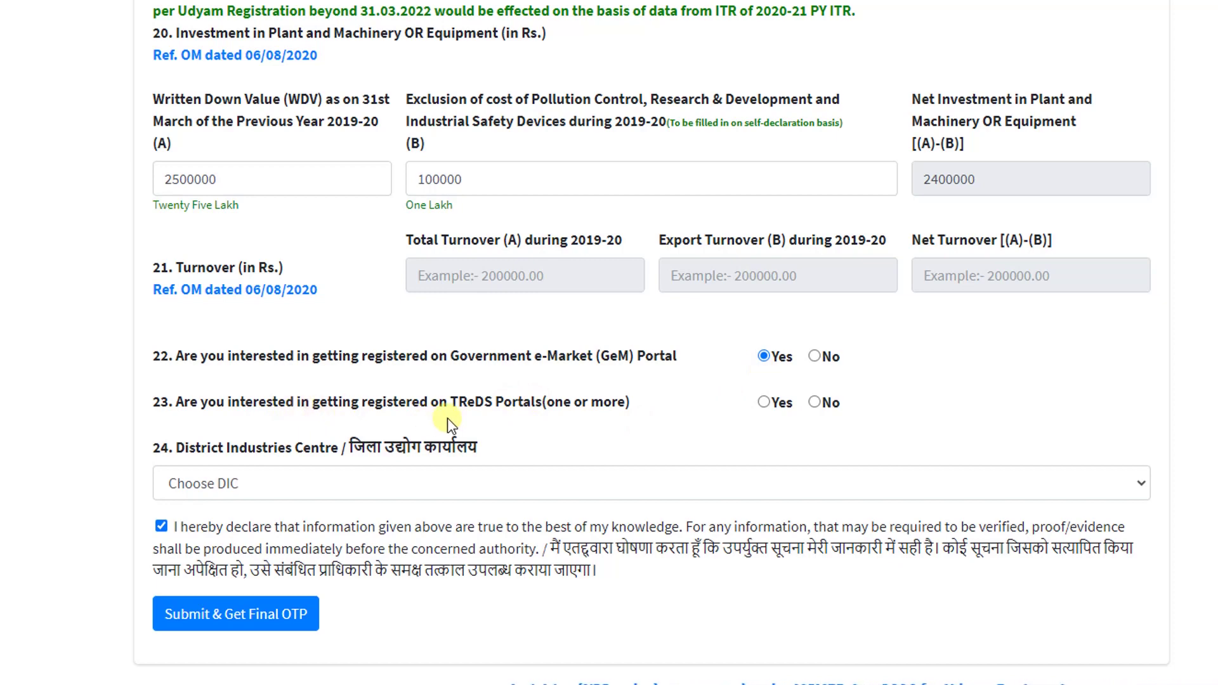
{"action": "left_click", "coordinate": [764, 403]}
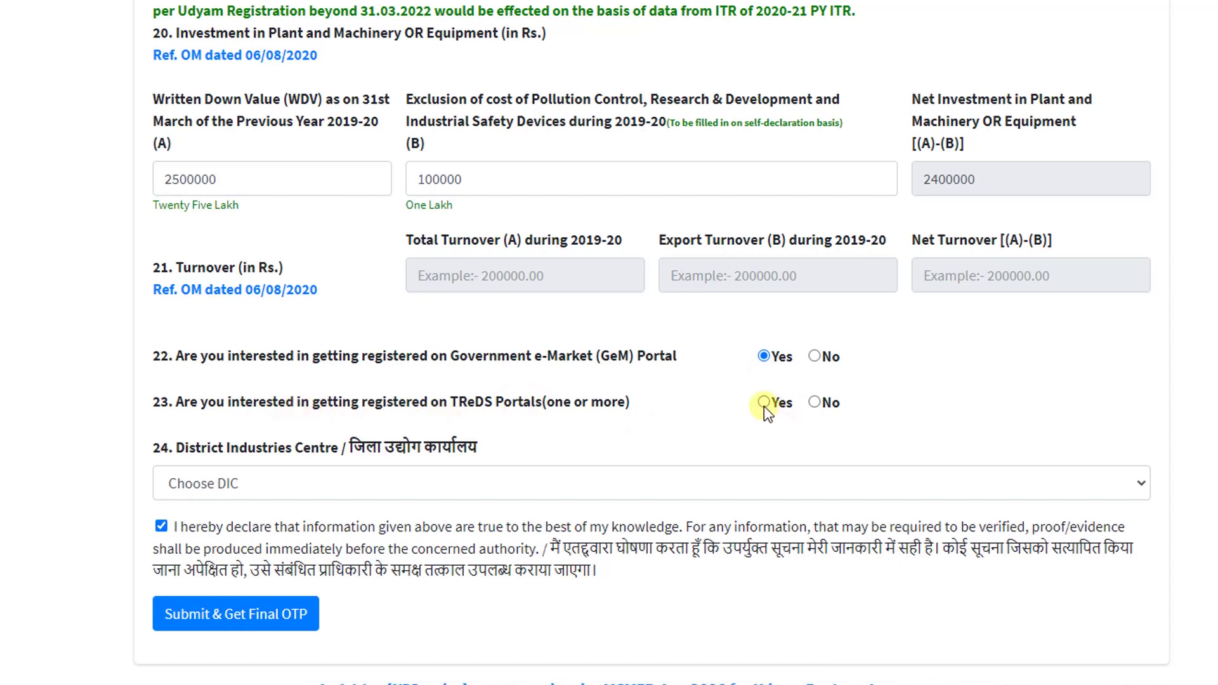
{"action": "left_click", "coordinate": [815, 357]}
{"action": "left_click", "coordinate": [815, 403]}
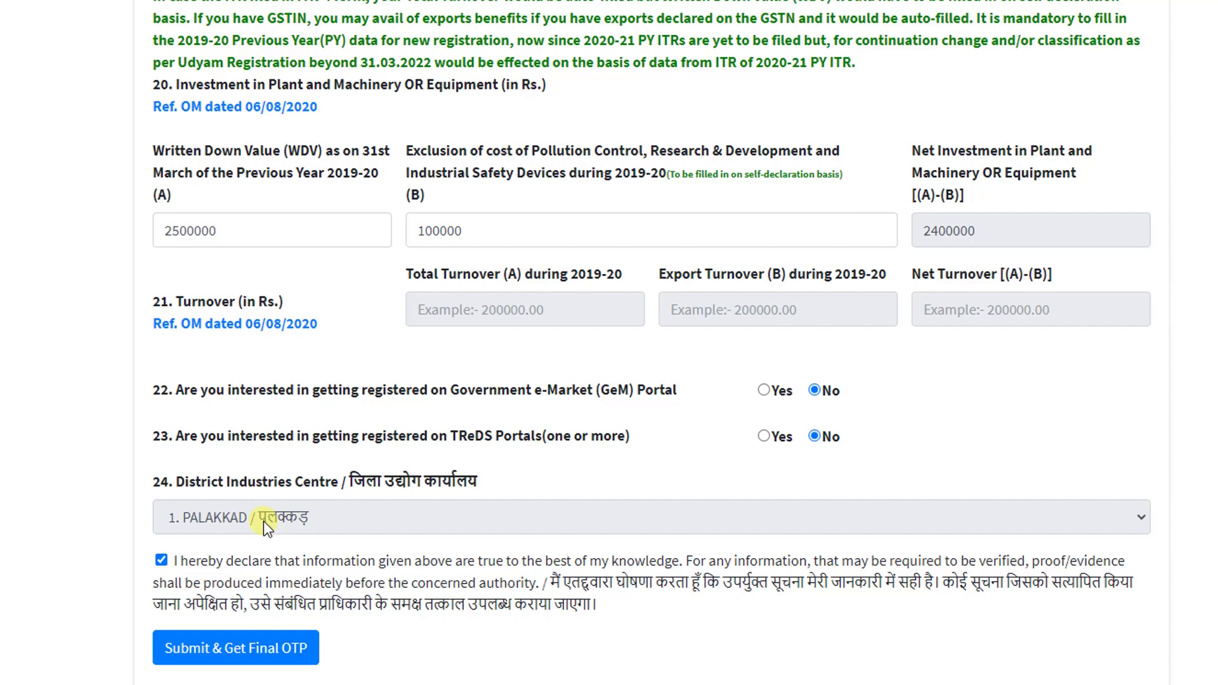
Request the final OTP for the completed form, confirming that the entered data is correct, and make the final submission.
{"action": "scroll", "coordinate": [652, 343], "scroll_direction": "up", "scroll_amount": 20}
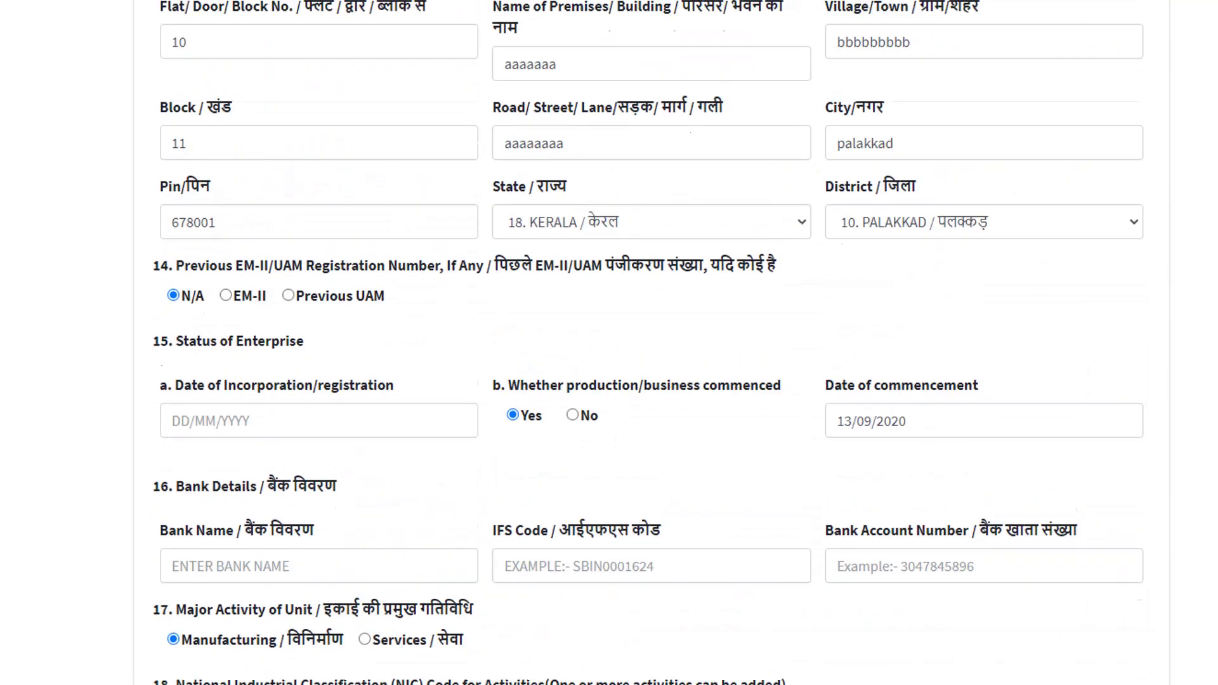
{"action": "scroll", "coordinate": [652, 343], "scroll_direction": "down", "scroll_amount": 20}
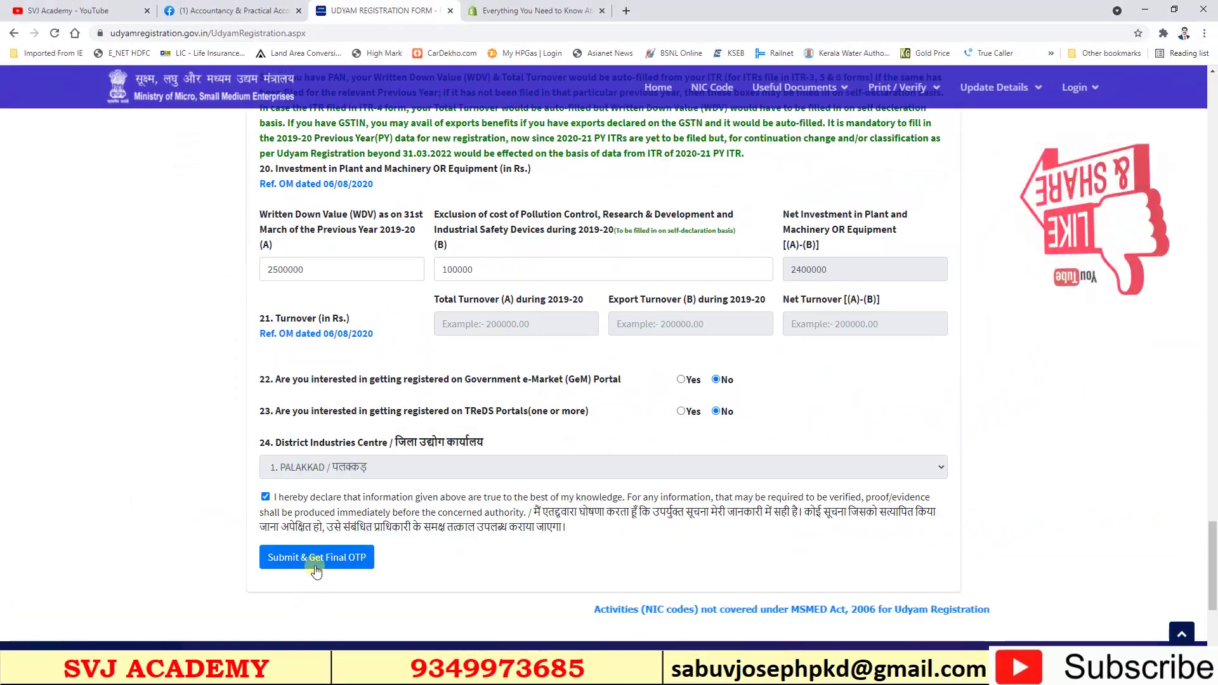
{"action": "left_click", "coordinate": [328, 567]}
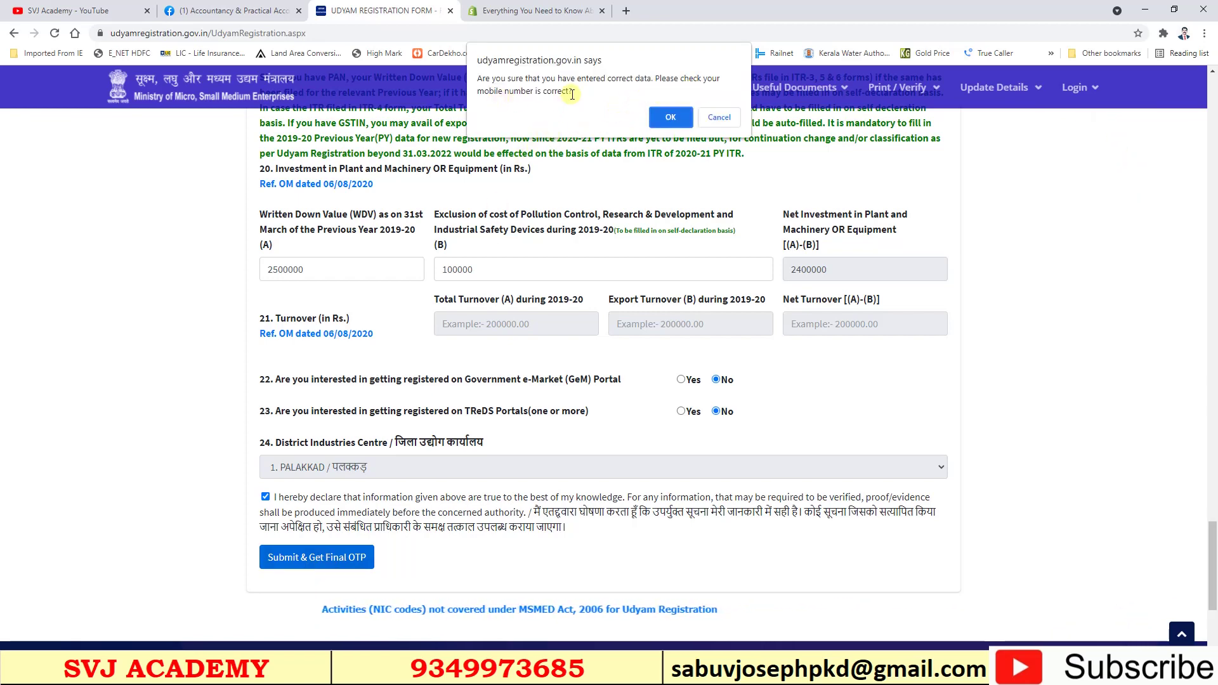
{"action": "left_click", "coordinate": [670, 117]}
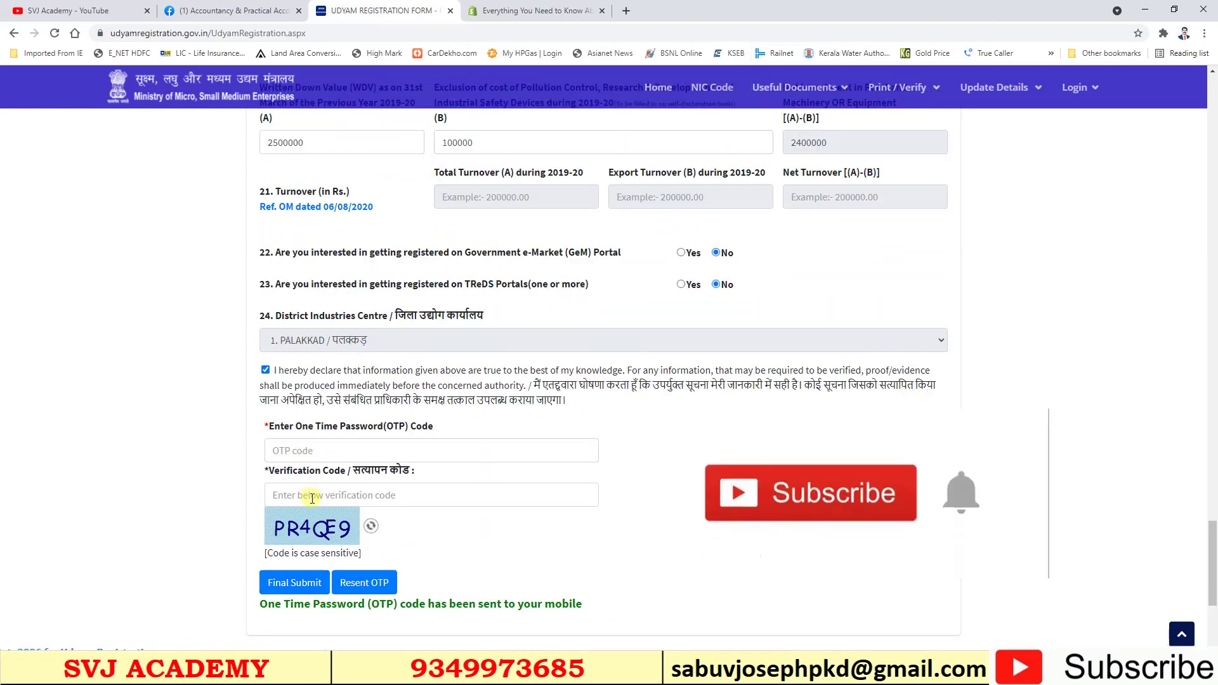
{"action": "left_click", "coordinate": [299, 589]}
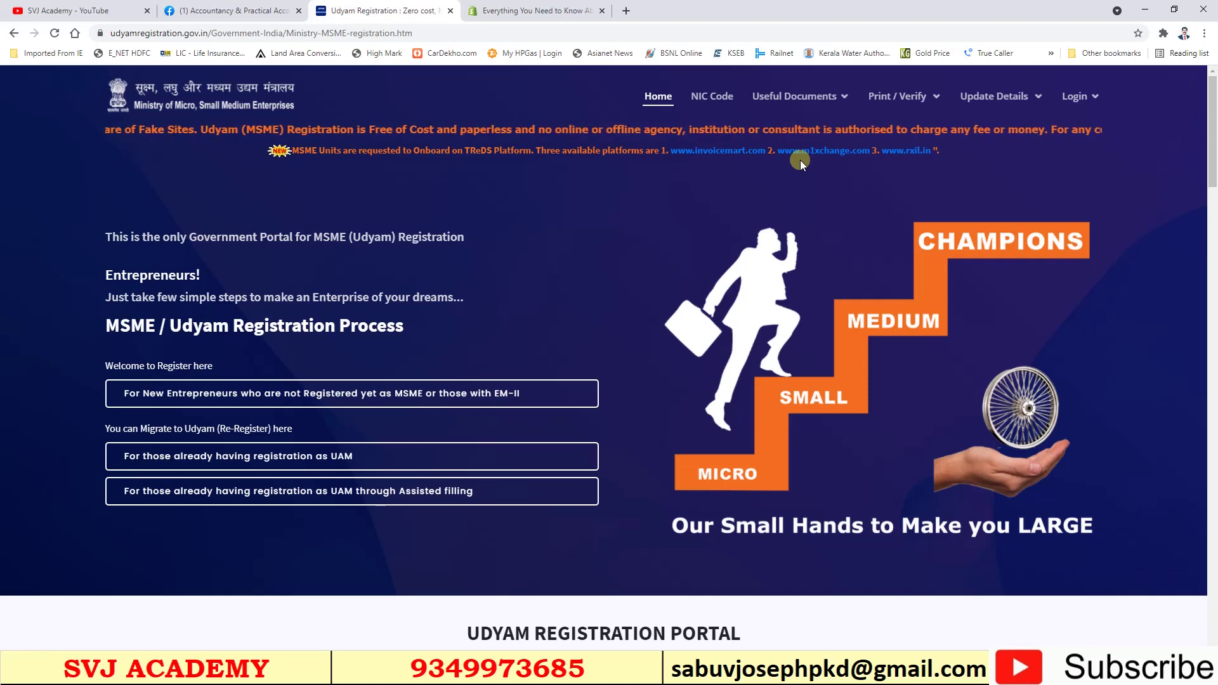
Switch to the Udyam Registration Certificate PDF in Adobe Acrobat Reader and examine the certificate and its annexure with the enterprise details.
{"action": "mouse_move", "coordinate": [669, 673]}
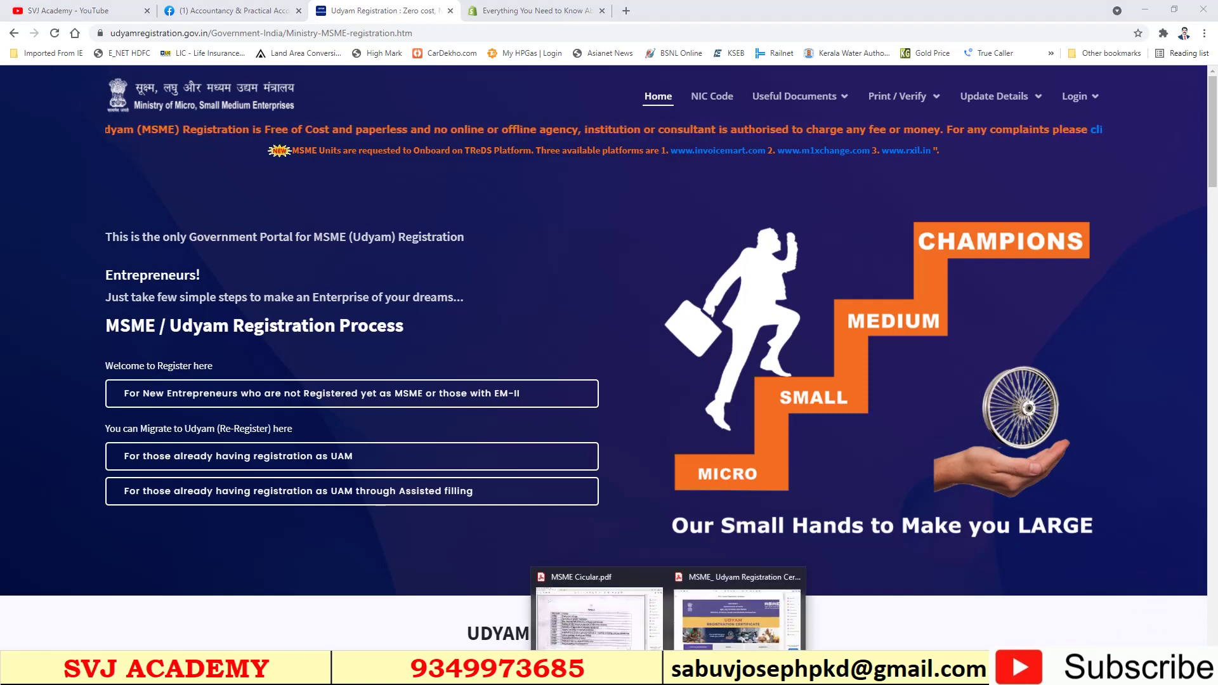
{"action": "left_click", "coordinate": [745, 613]}
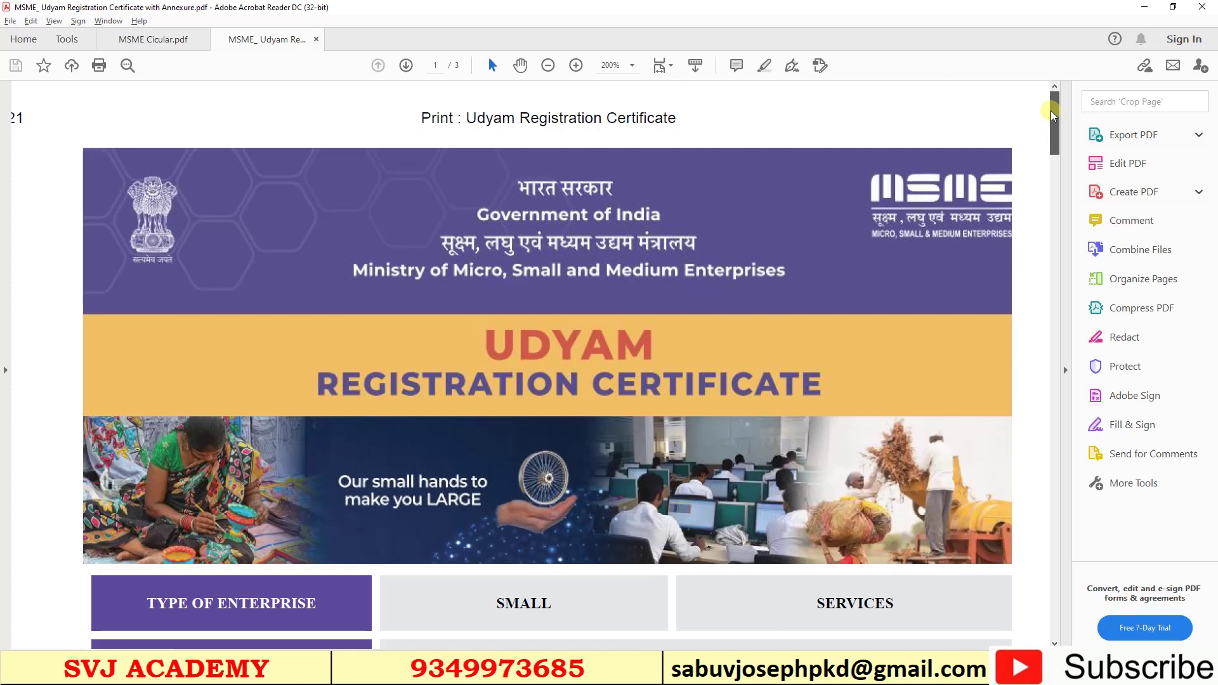
{"action": "left_click_drag", "start_coordinate": [1052, 114], "coordinate": [1073, 302]}
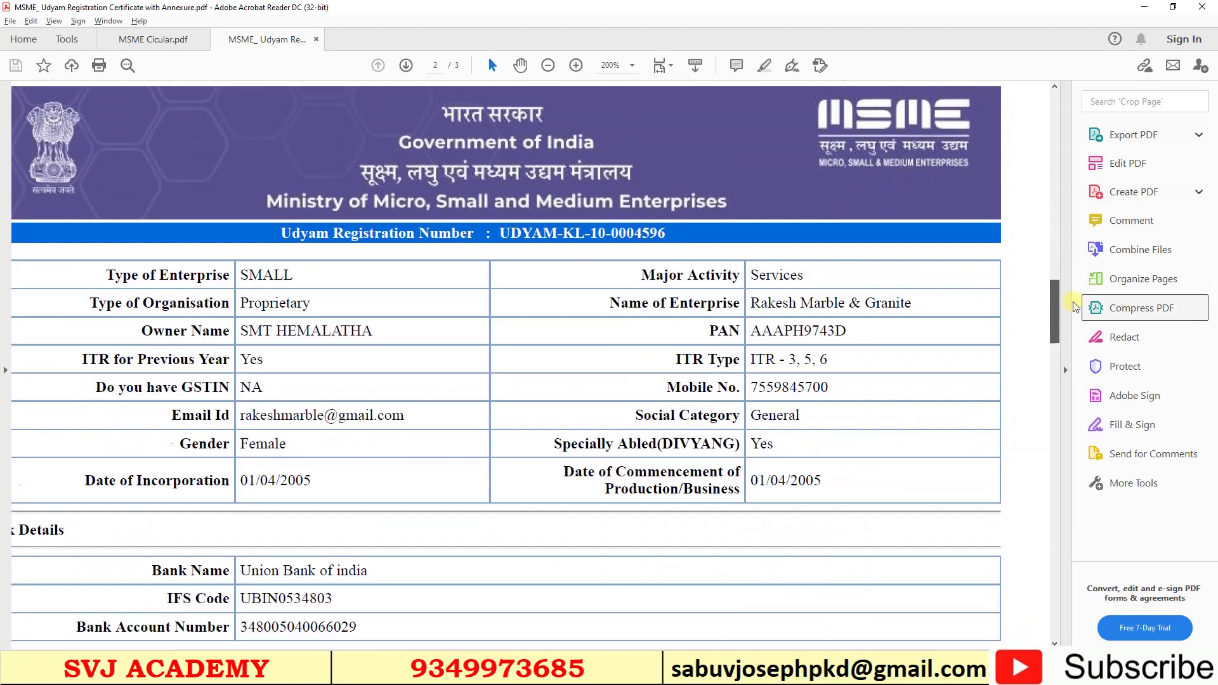